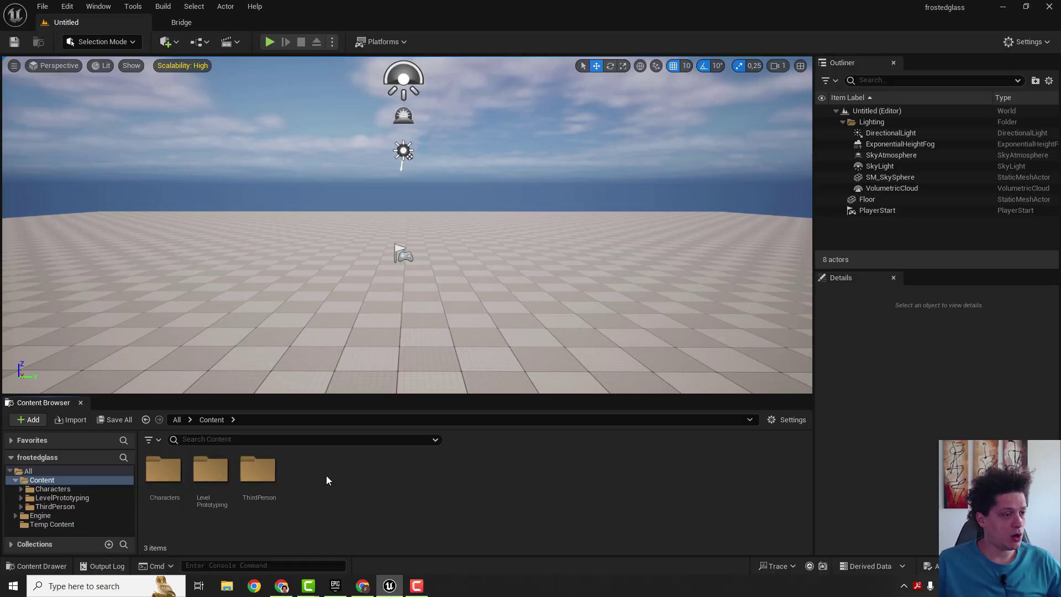
Step: Create a new material named Frosted_Material in the Content folder and open it for editing
right_click(326, 476)
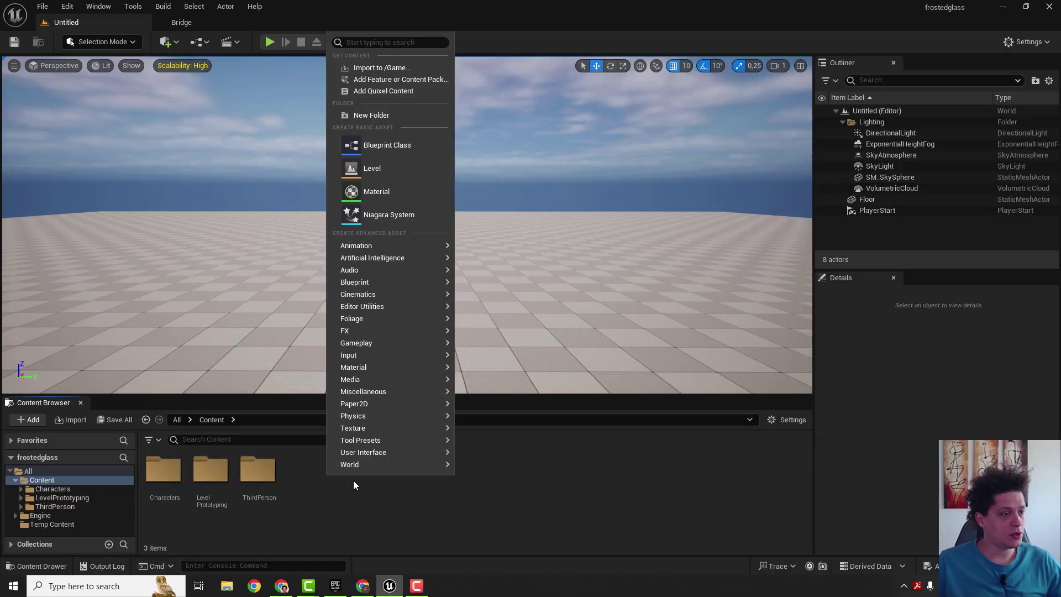
left_click(375, 192)
type("Frosted")
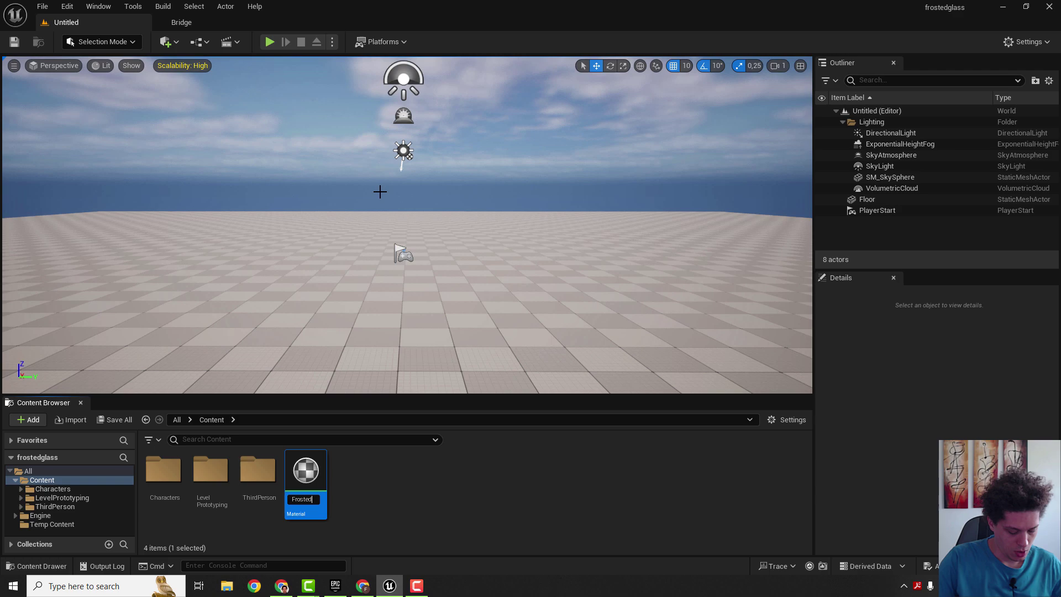
type("_Materi")
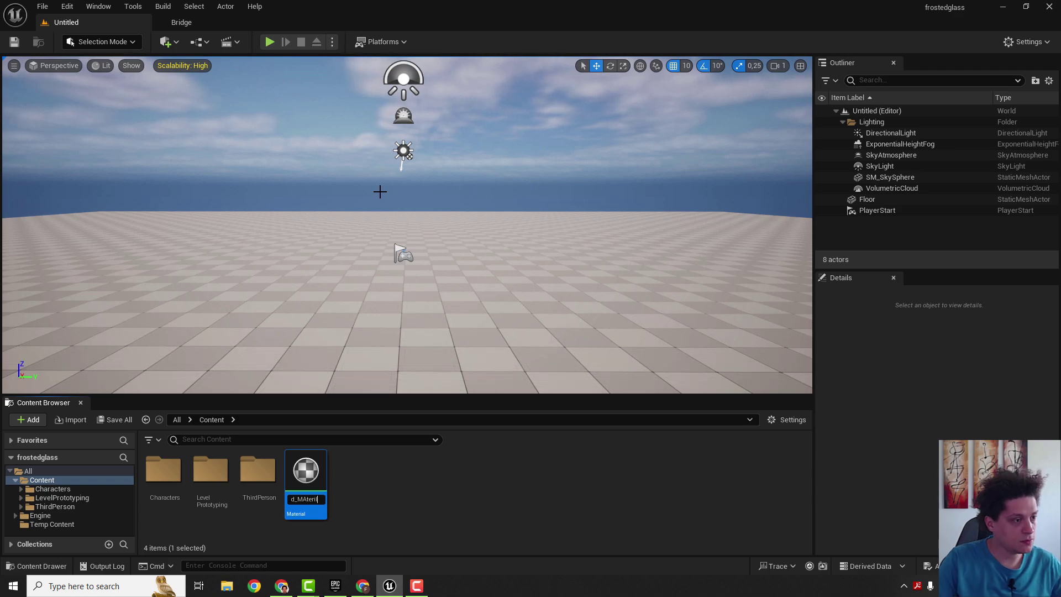
type("al")
key("Return")
double_click(305, 470)
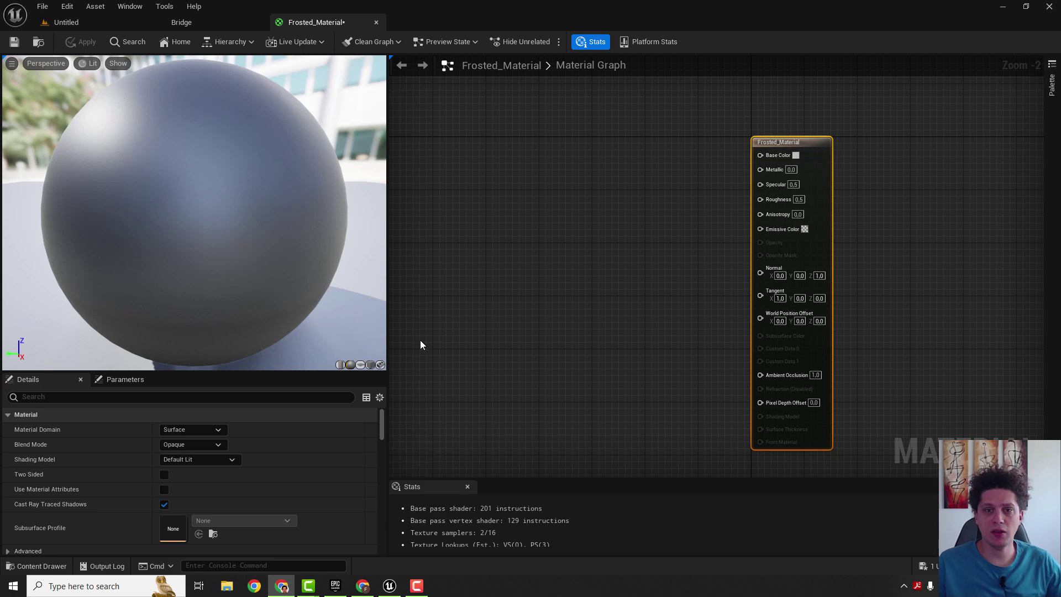
Step: Set the material's blend mode to Translucent and shading model to Unlit, and save the material
left_click(219, 443)
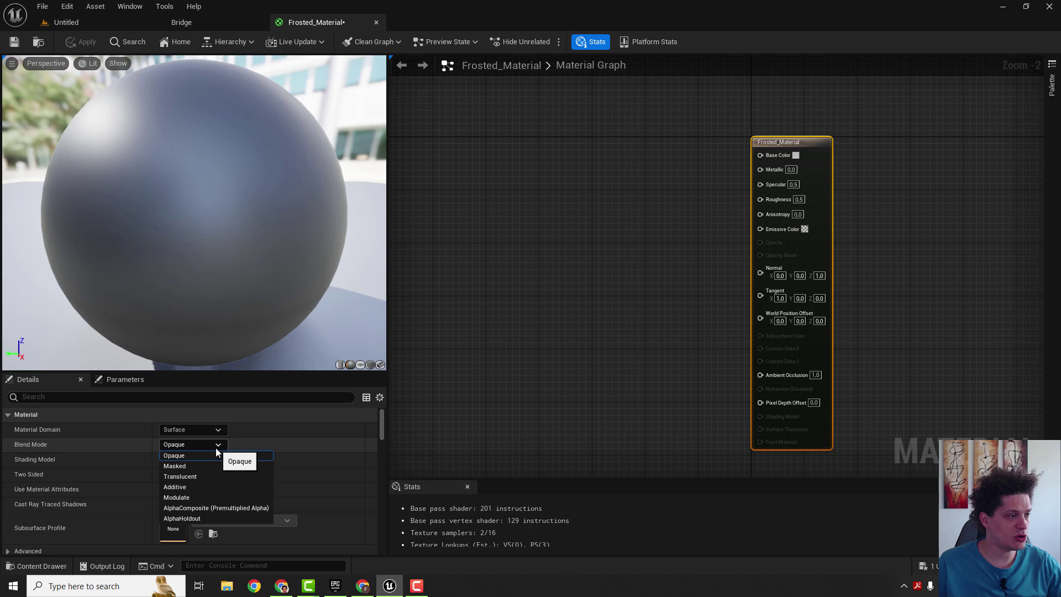
left_click(193, 476)
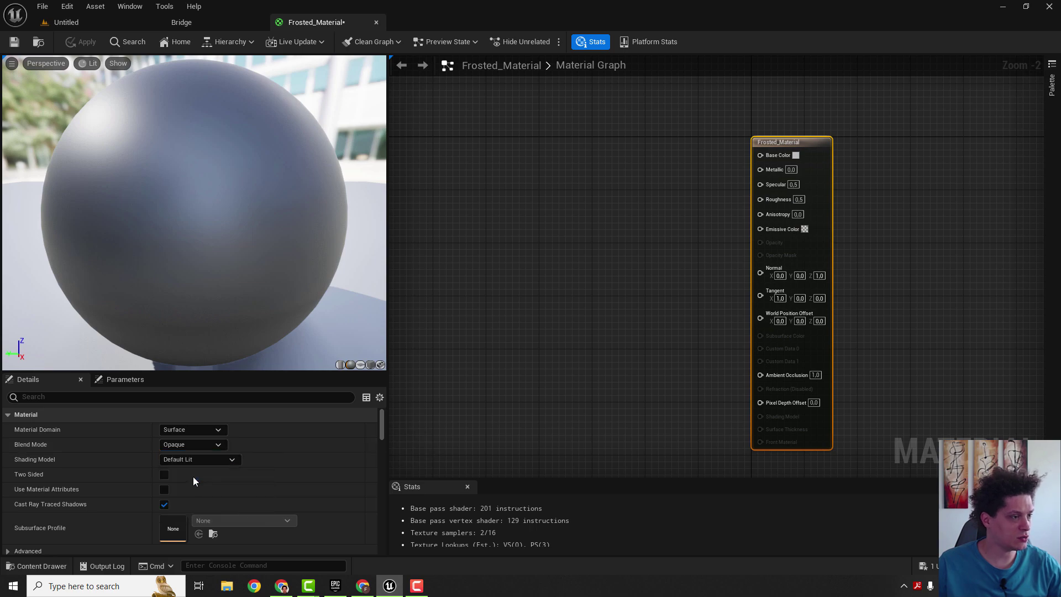
left_click(231, 459)
left_click(177, 321)
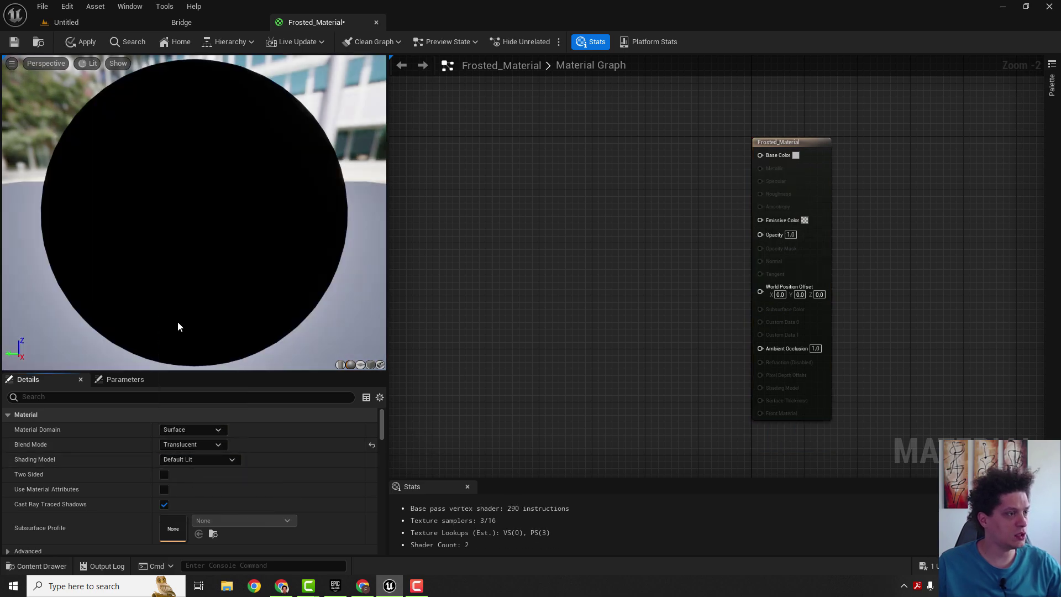
left_click(15, 43)
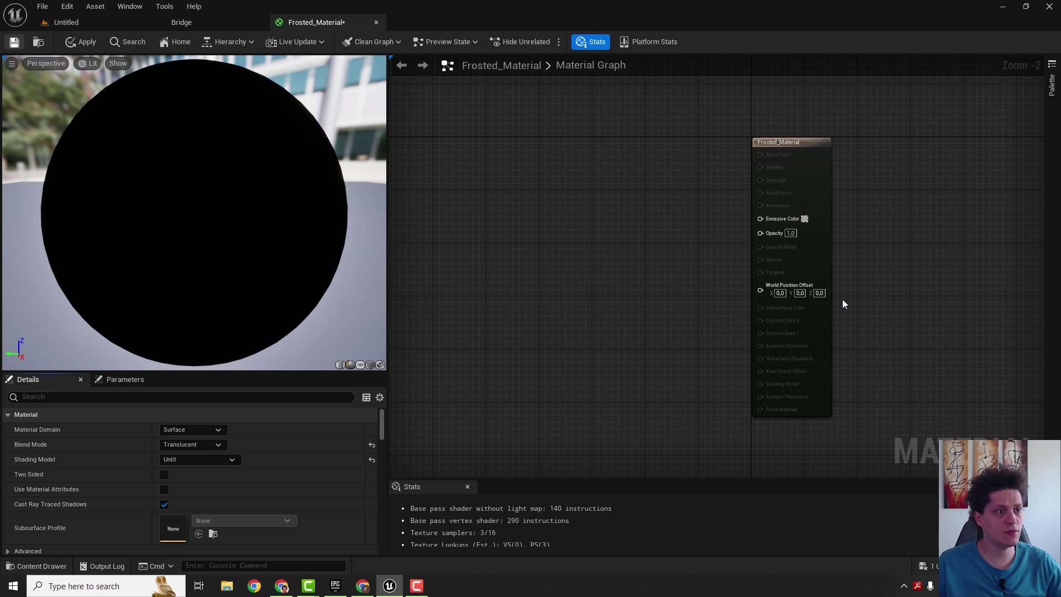
Step: Add a SpiralBlur-SceneTexture node and connect its SceneColor clamp to 0 output to the material's Opacity
right_click(504, 160)
type("spiral")
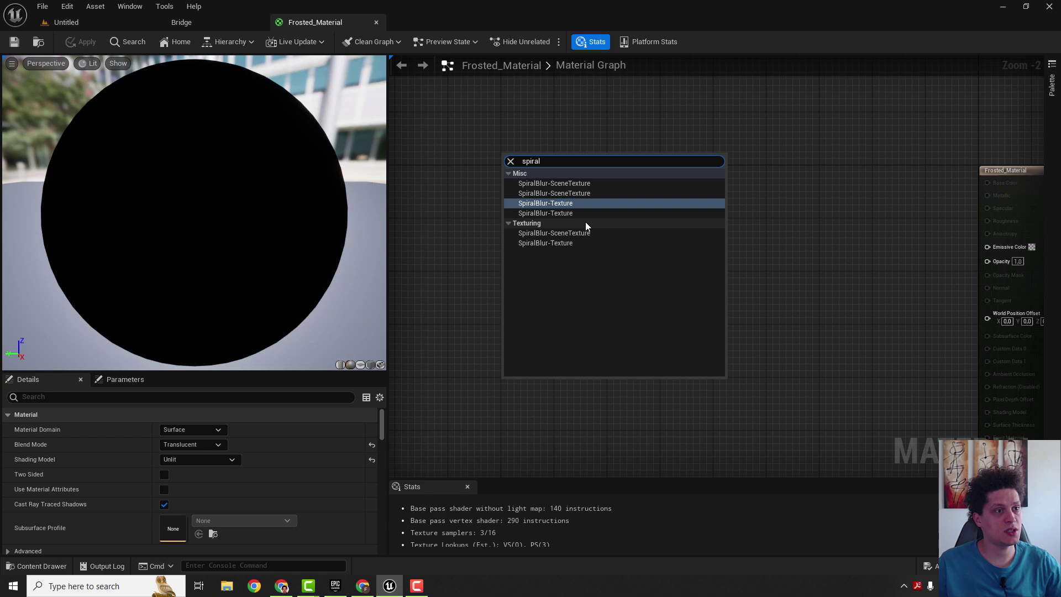
left_click(583, 232)
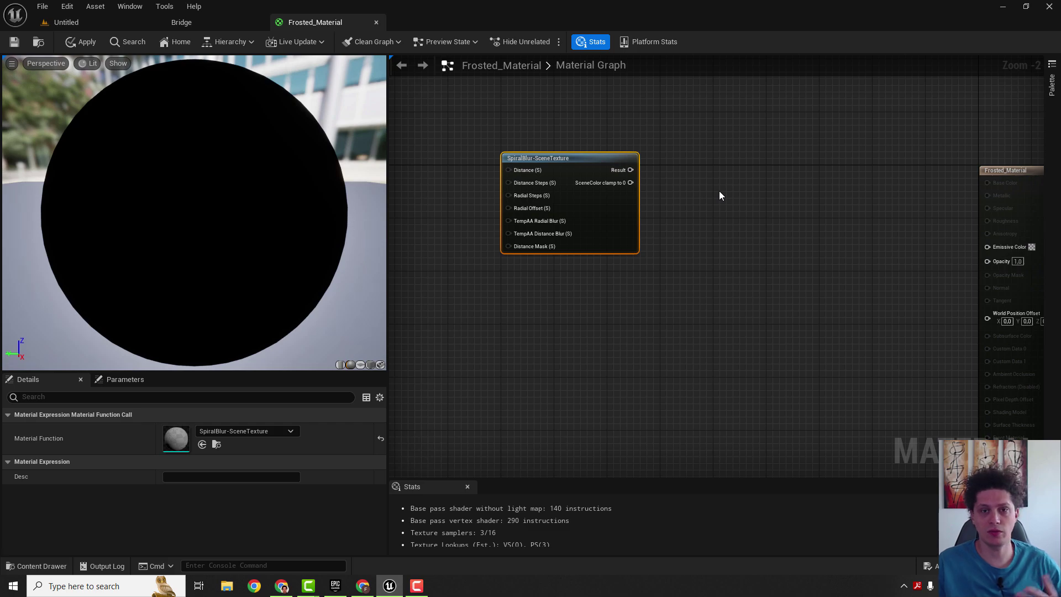
key("Home")
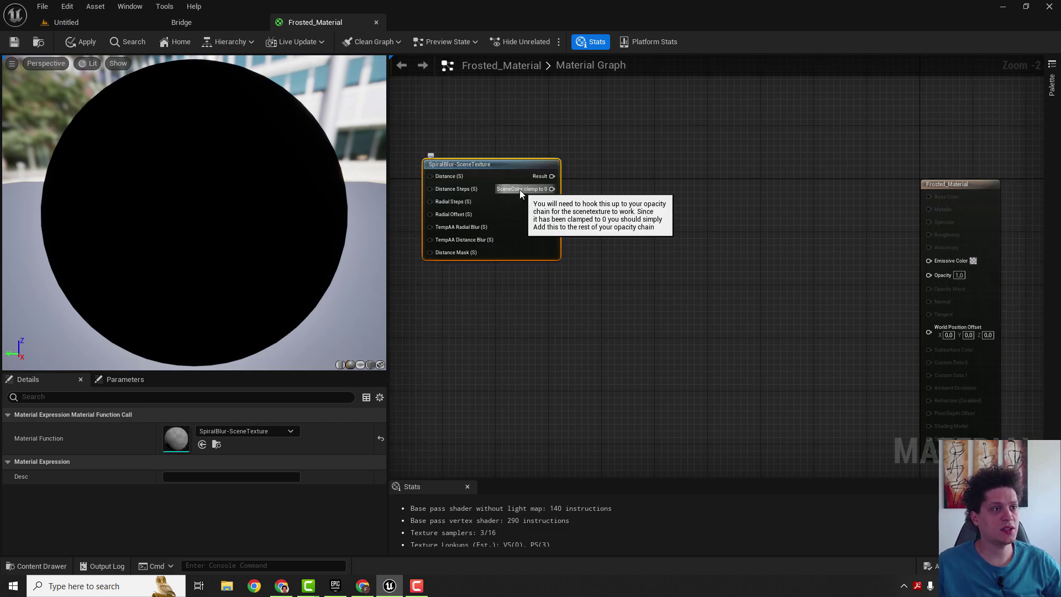
left_click_drag(550, 189, 928, 274)
Step: Add a Fresnel node above the SpiralBlur-SceneTexture node
right_click_drag(556, 277, 640, 365)
right_click_drag(548, 143, 537, 163)
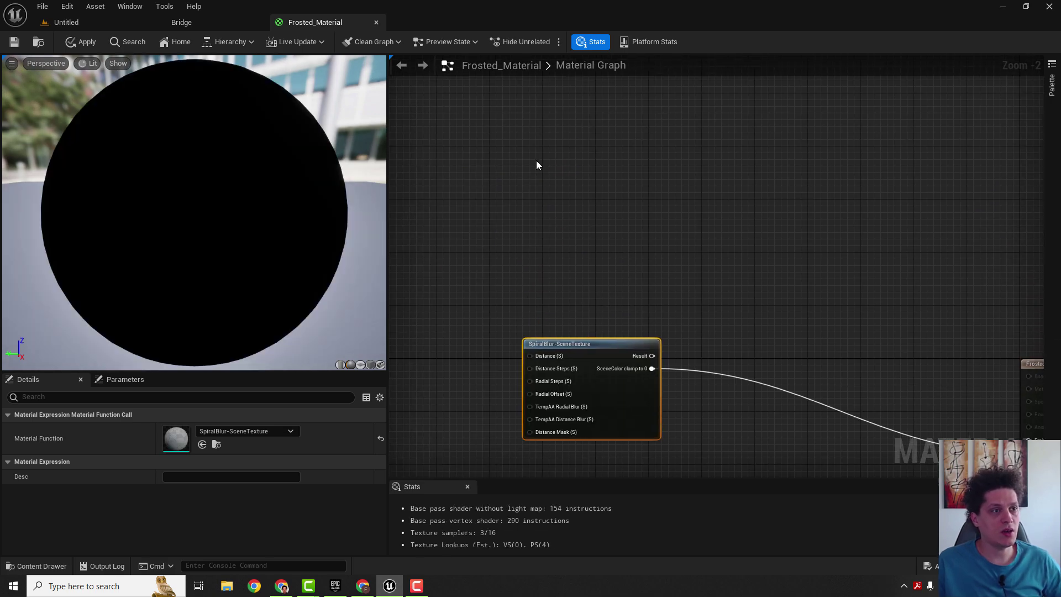
right_click(540, 164)
type("Fresnel")
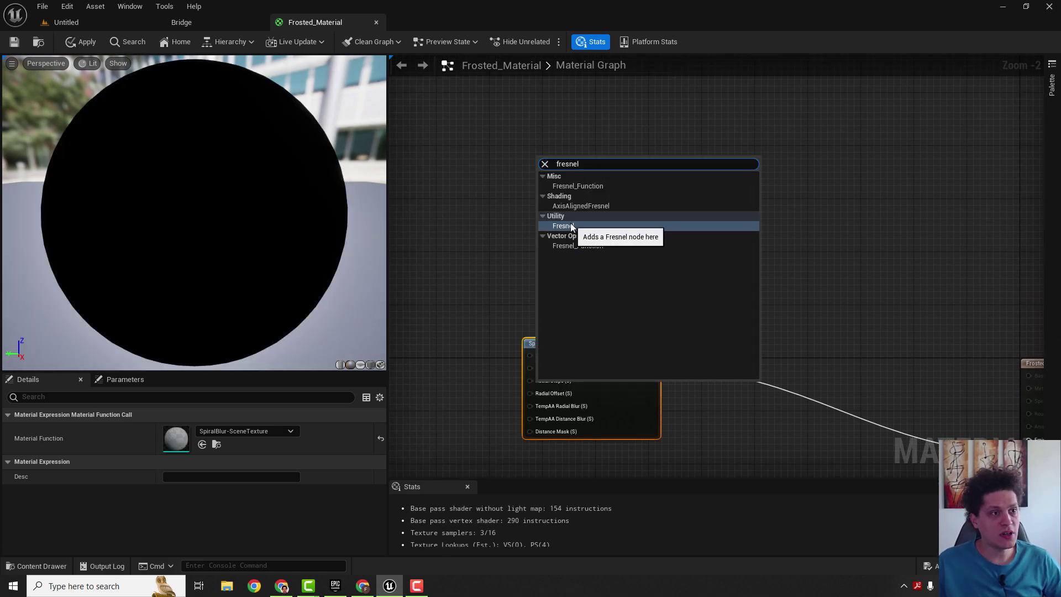
left_click(574, 225)
left_click_drag(566, 174, 564, 182)
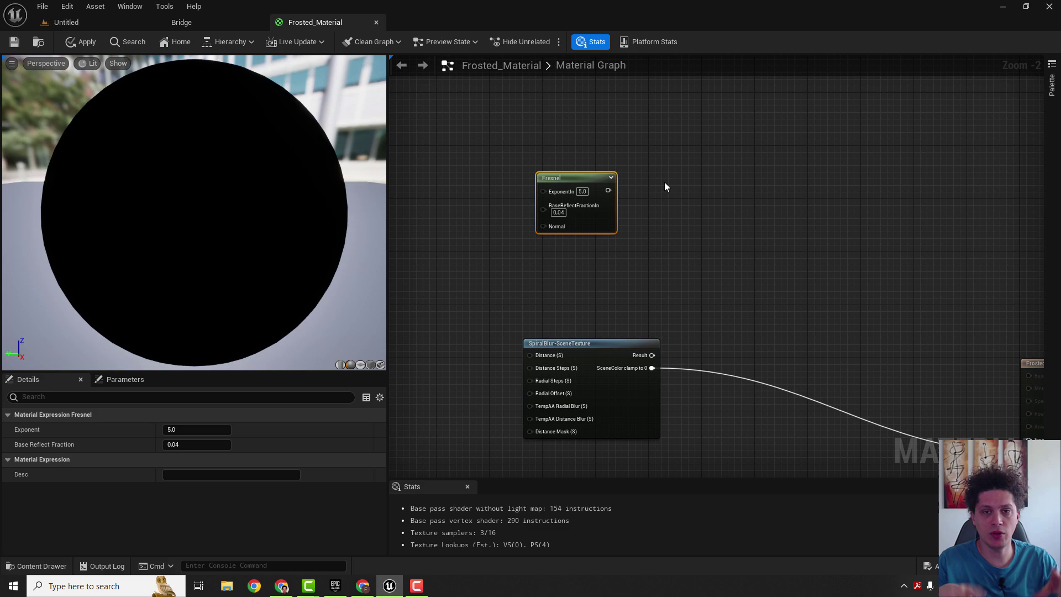
Step: Add a Power node with its Base input fed by the Fresnel output
left_click_drag(595, 190, 702, 177)
type("power")
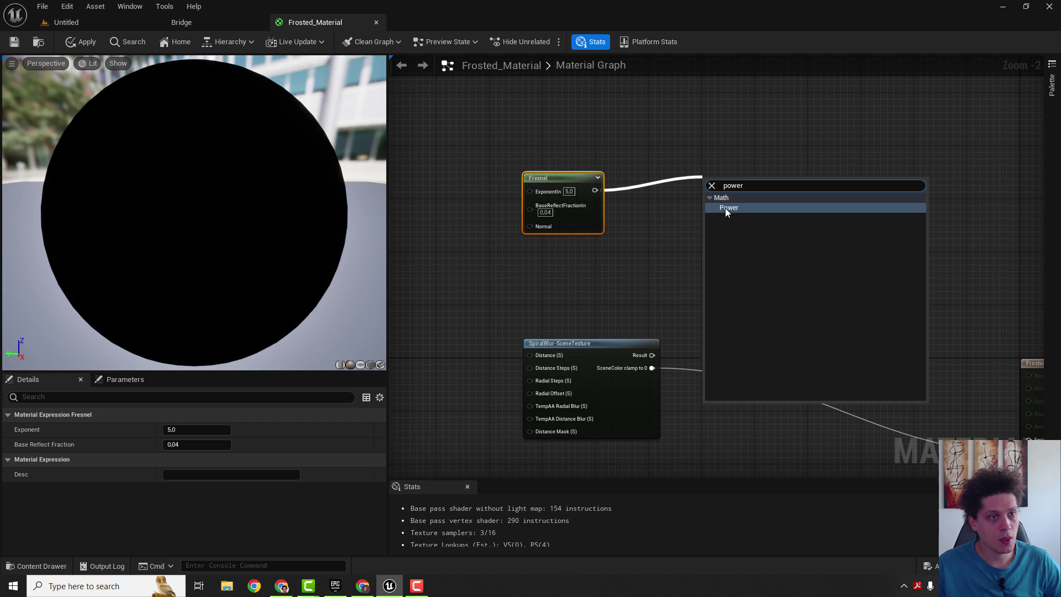
left_click(727, 208)
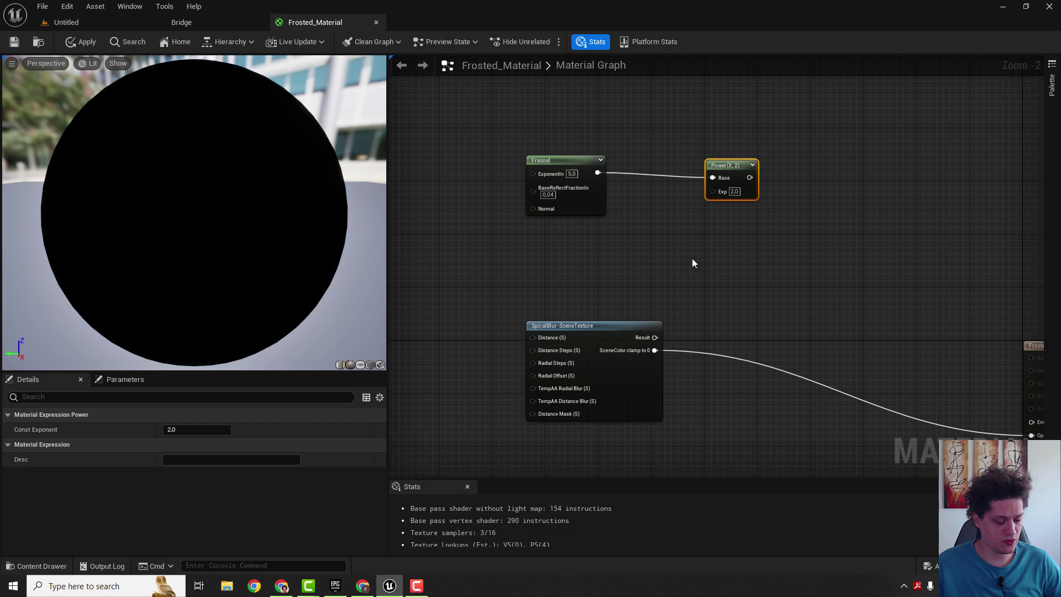
Step: Create a scalar parameter named Power and place it below the Fresnel node
left_click(651, 237)
type("ssssssssssssss")
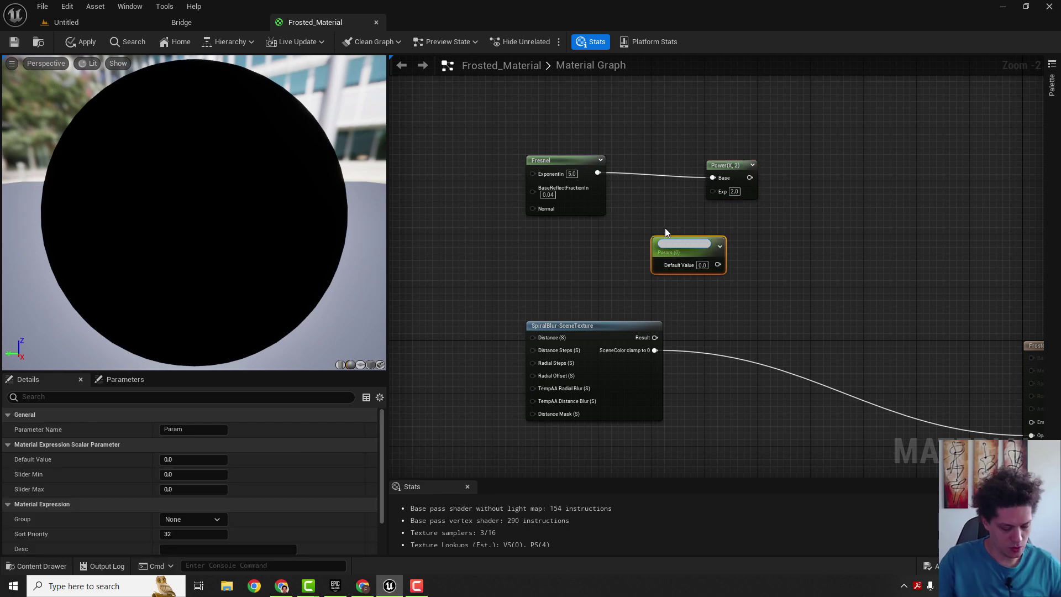
type("wer")
key("Return")
left_click_drag(674, 255, 587, 273)
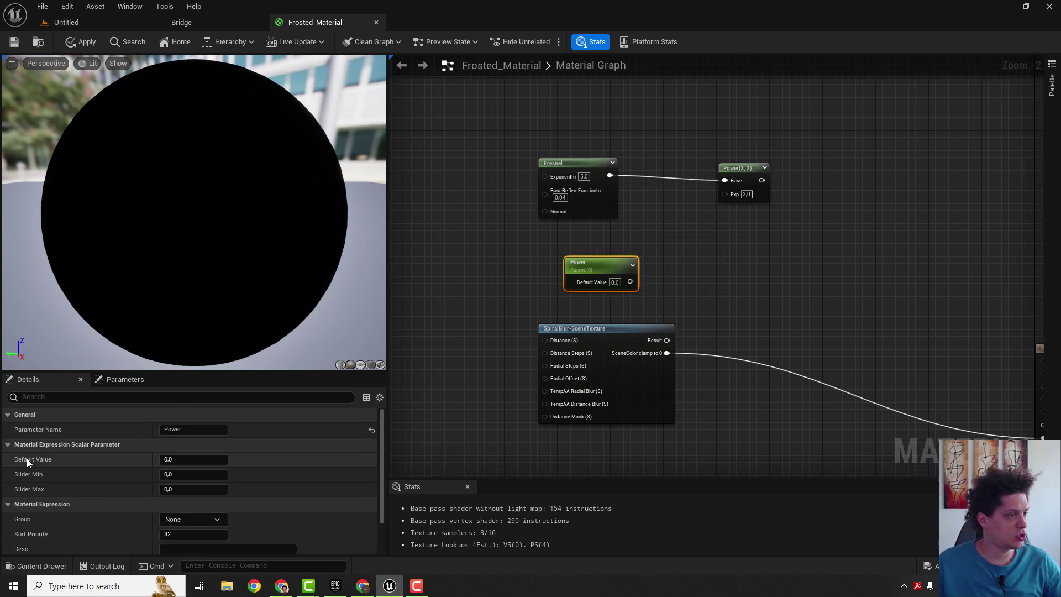
Step: Set the Power parameter's default value to 5 and connect it to the Power node's Exp input
left_click(189, 459)
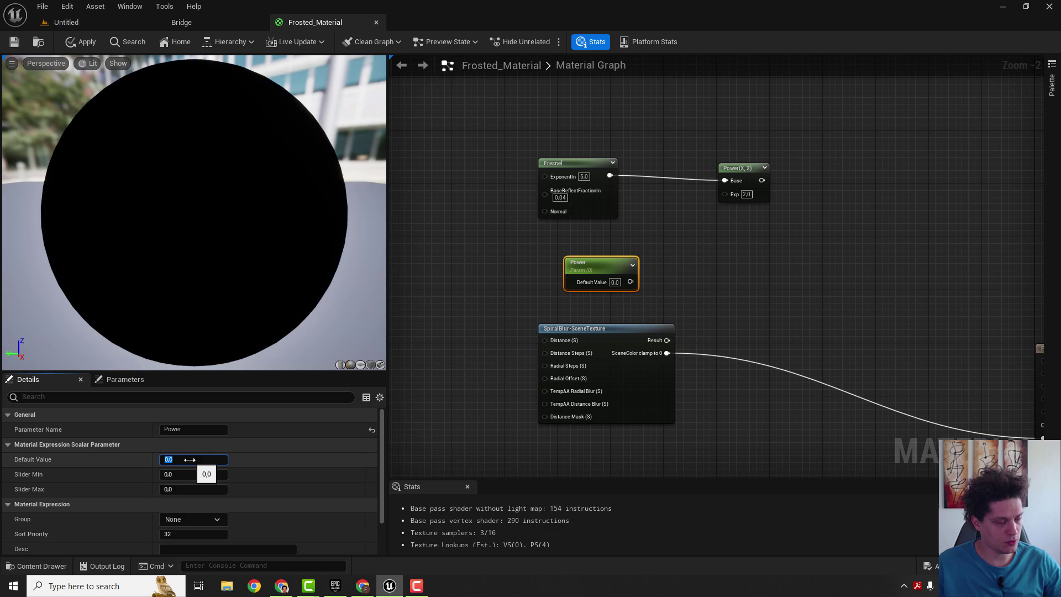
type("5")
key("Return")
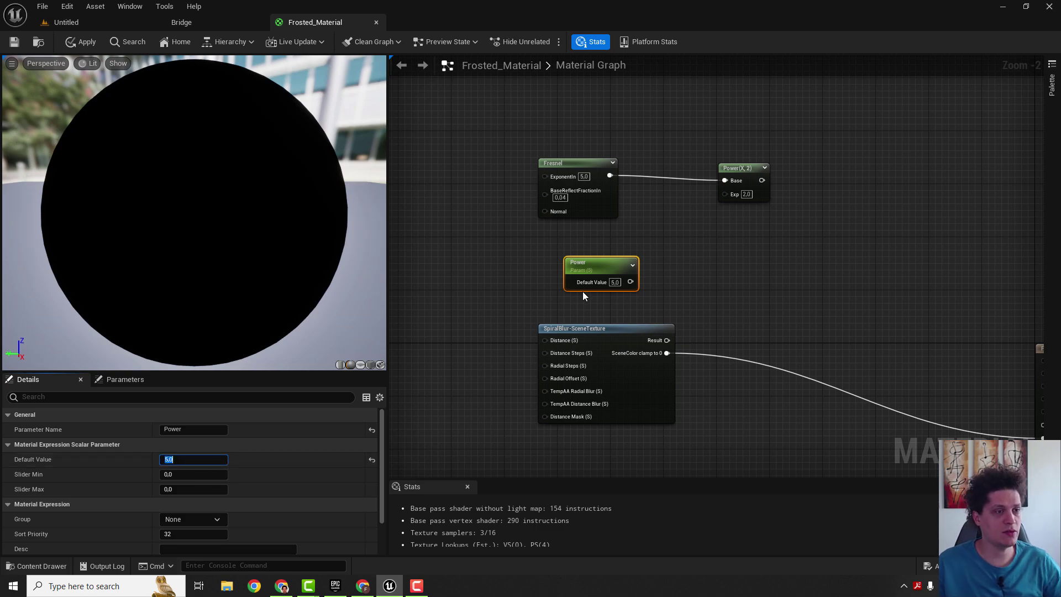
right_click_drag(583, 296, 530, 313)
left_click_drag(577, 300, 678, 212)
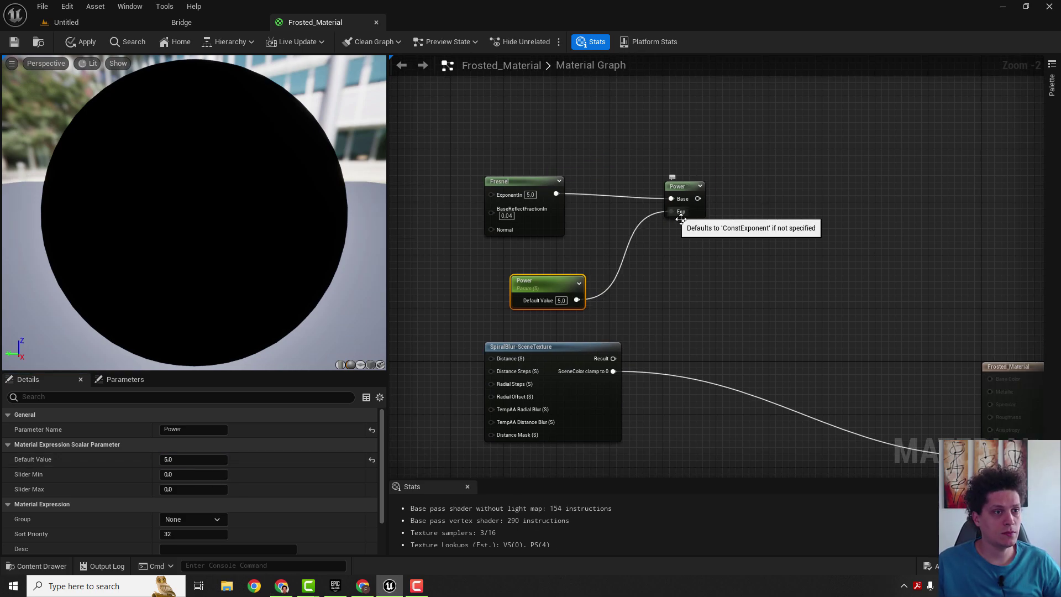
Step: Add a Clamp node fed by the output of the Power math node
right_click_drag(680, 219, 621, 265)
left_click_drag(639, 245, 734, 211)
type("clamp")
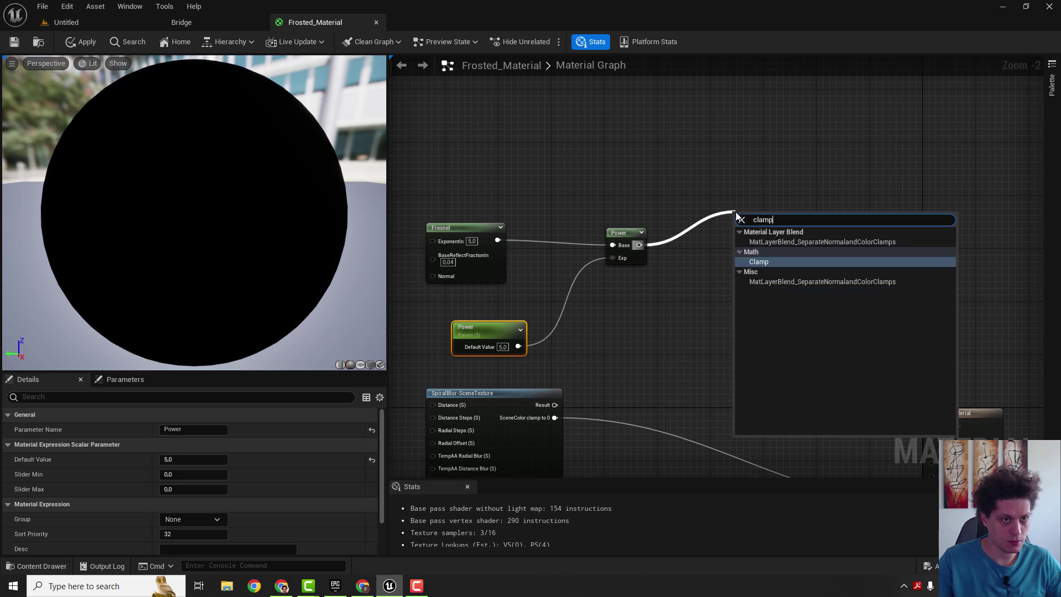
left_click(752, 261)
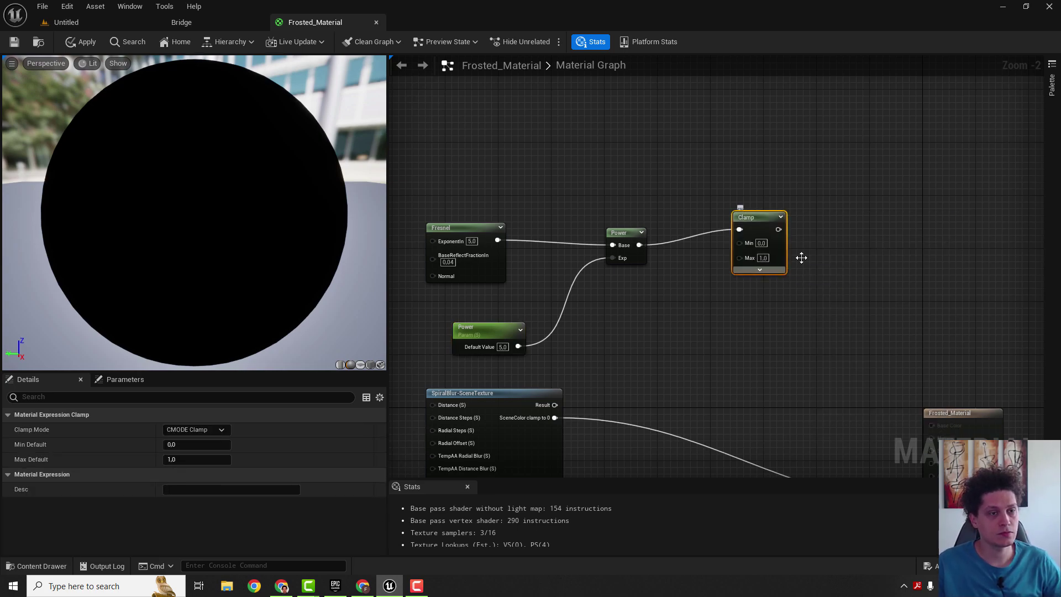
Step: Add a Multiply node after the Clamp node and connect the Clamp output to its A input
right_click_drag(801, 258, 714, 244)
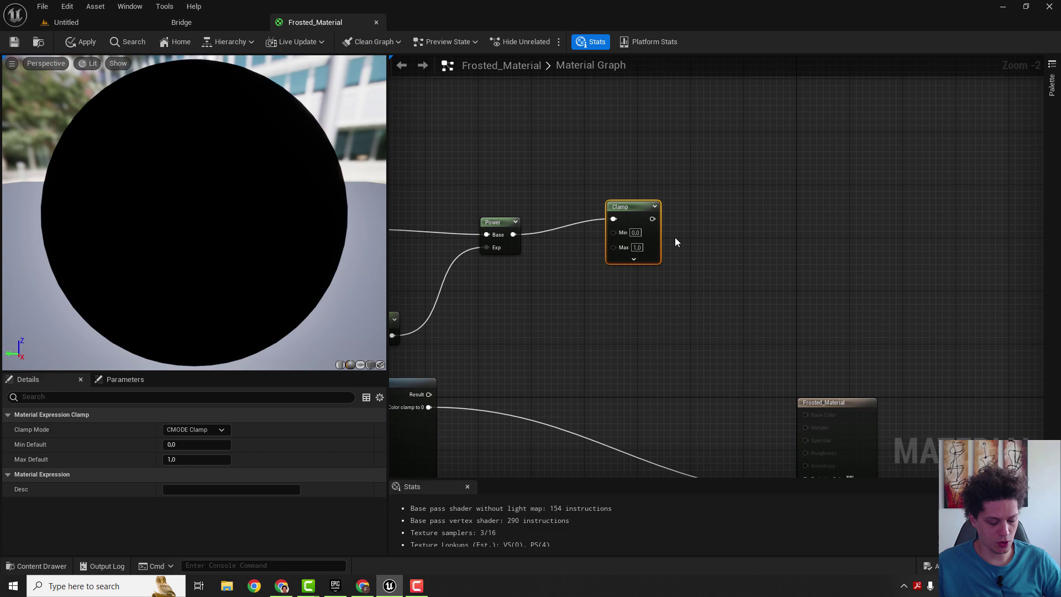
left_click(724, 234)
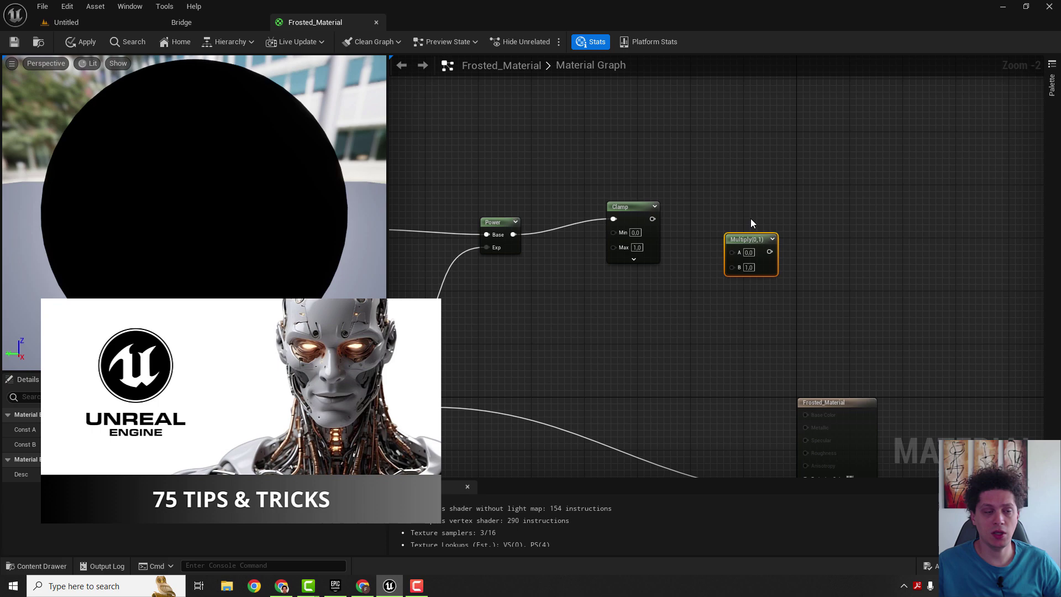
left_click_drag(751, 243, 763, 235)
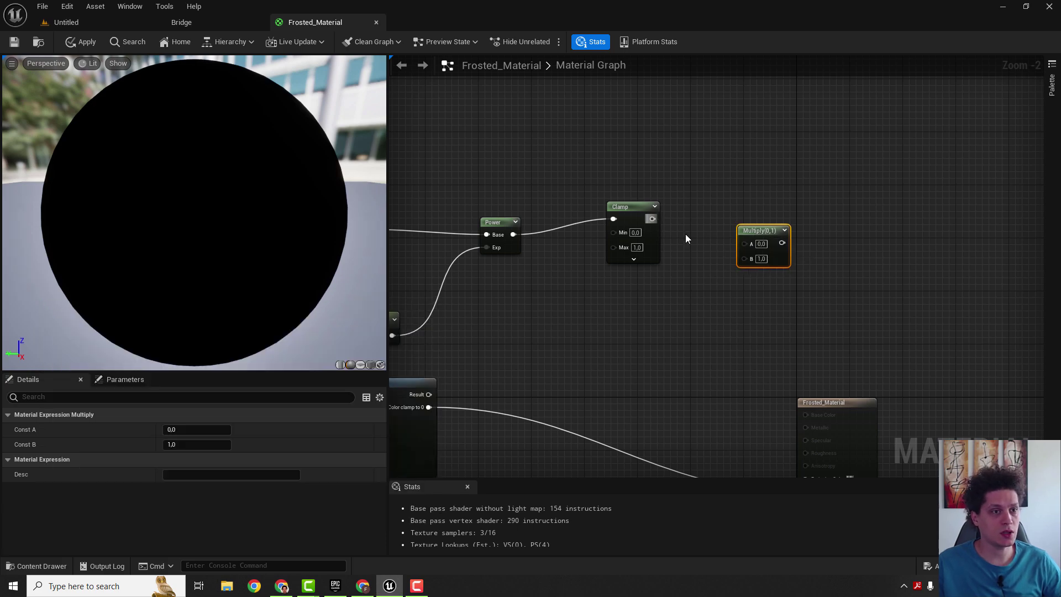
left_click_drag(685, 238, 747, 244)
Step: Create a scalar parameter named Intensity and connect it to the Multiply node's B input
right_click_drag(662, 275, 734, 228)
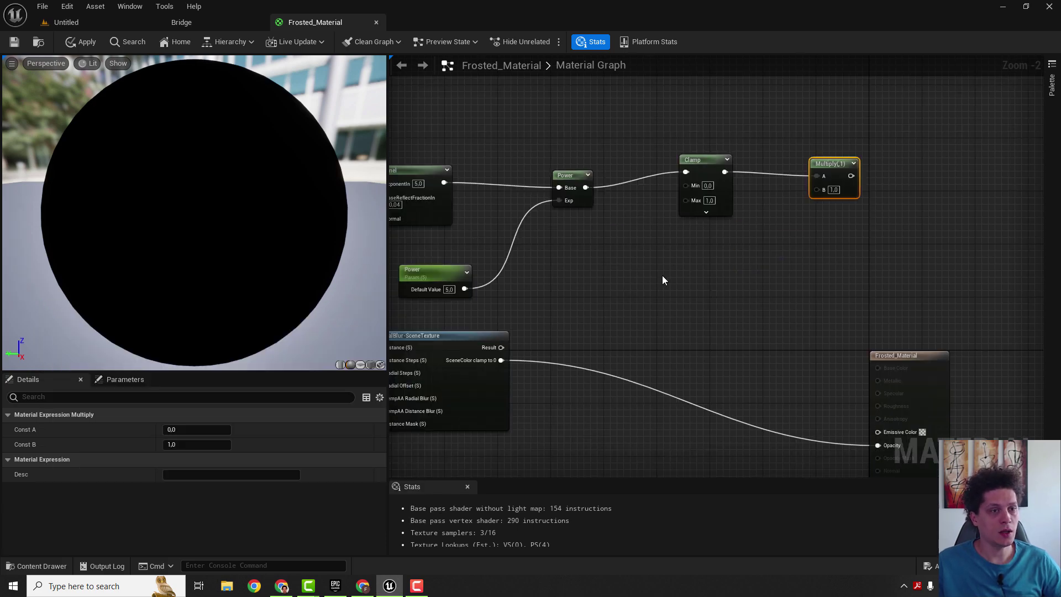
left_click(761, 242)
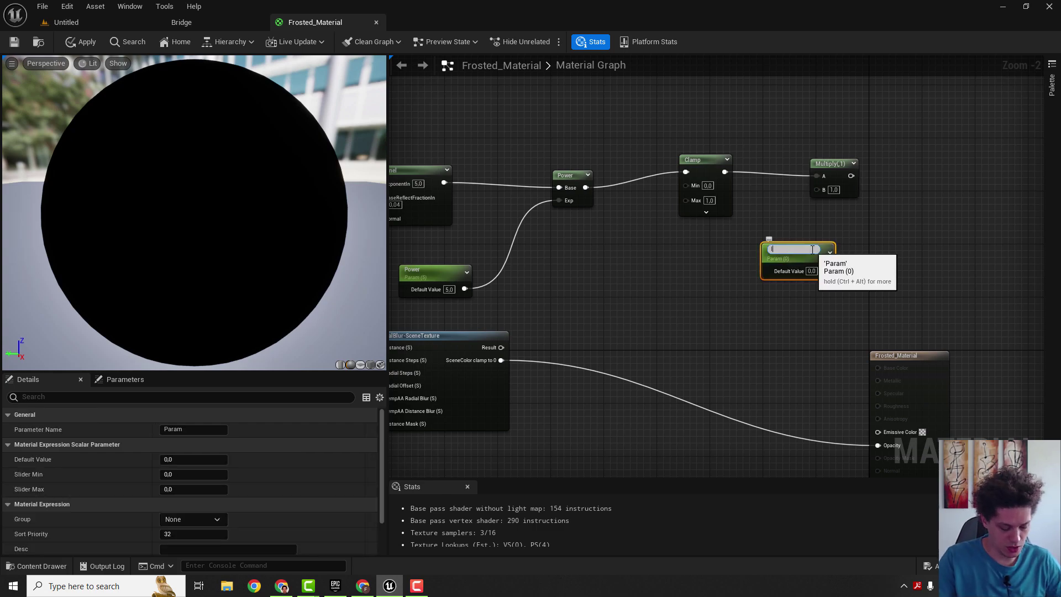
type("In")
type("tensity")
key("Return")
left_click_drag(811, 253, 824, 193)
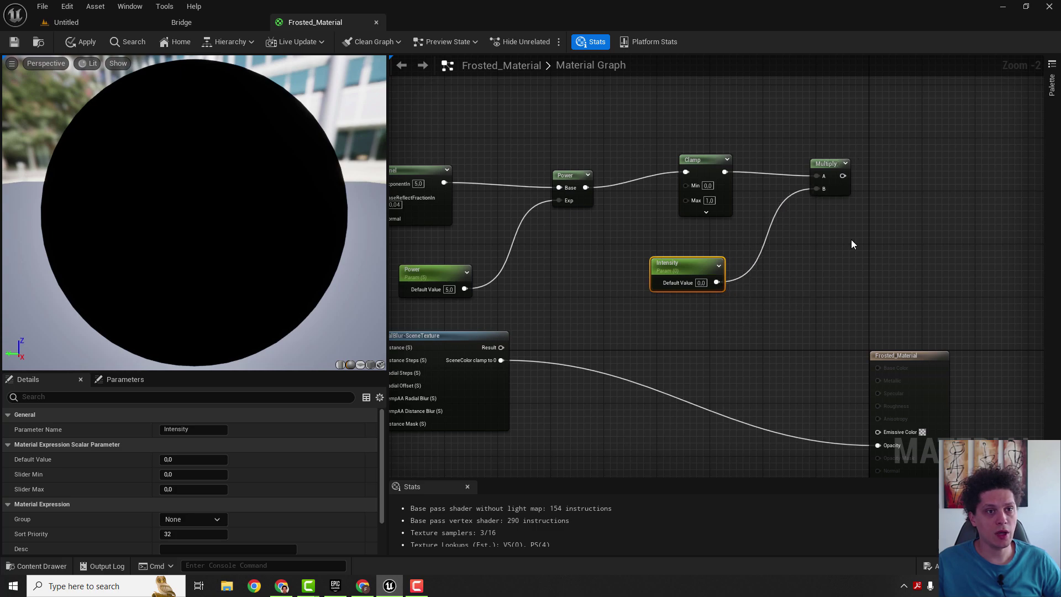
Step: Set the Intensity parameter's default value to 0.7 and reposition its node in the graph
left_click_drag(661, 285, 515, 324)
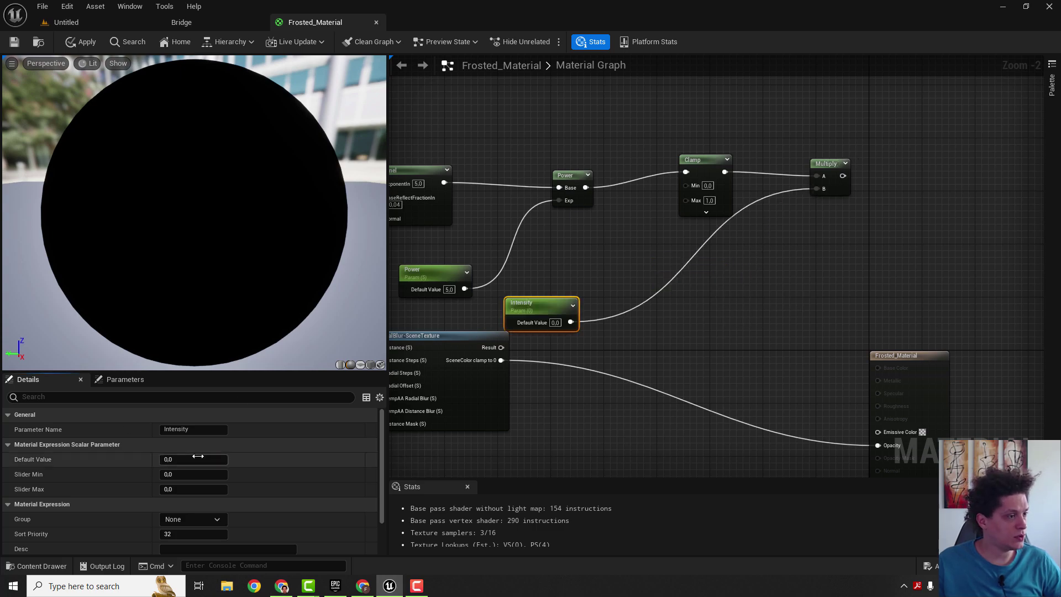
left_click(205, 457)
type("0")
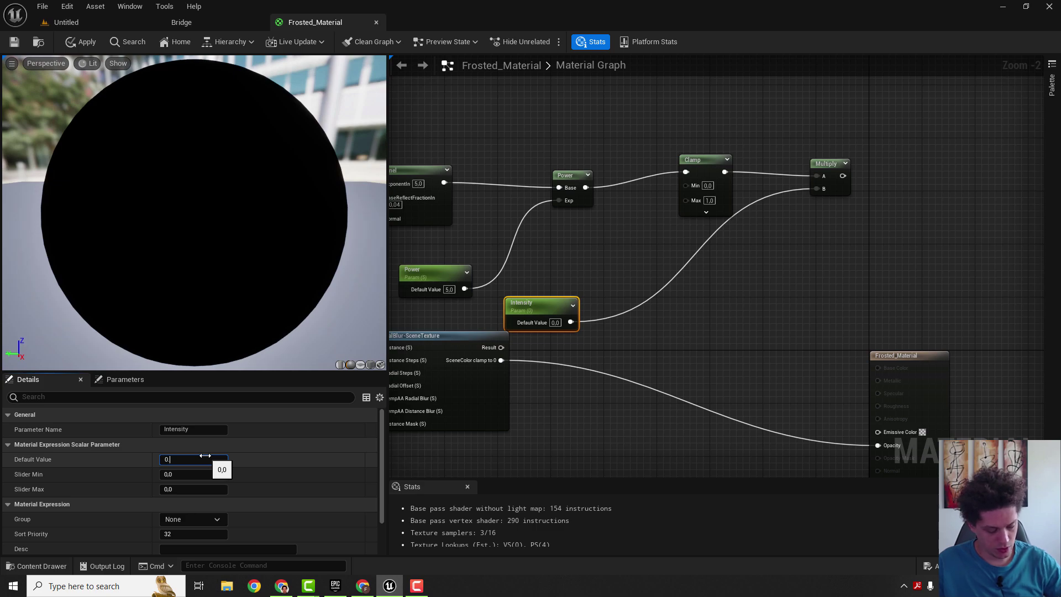
type(".7")
key("Return")
left_click(784, 292)
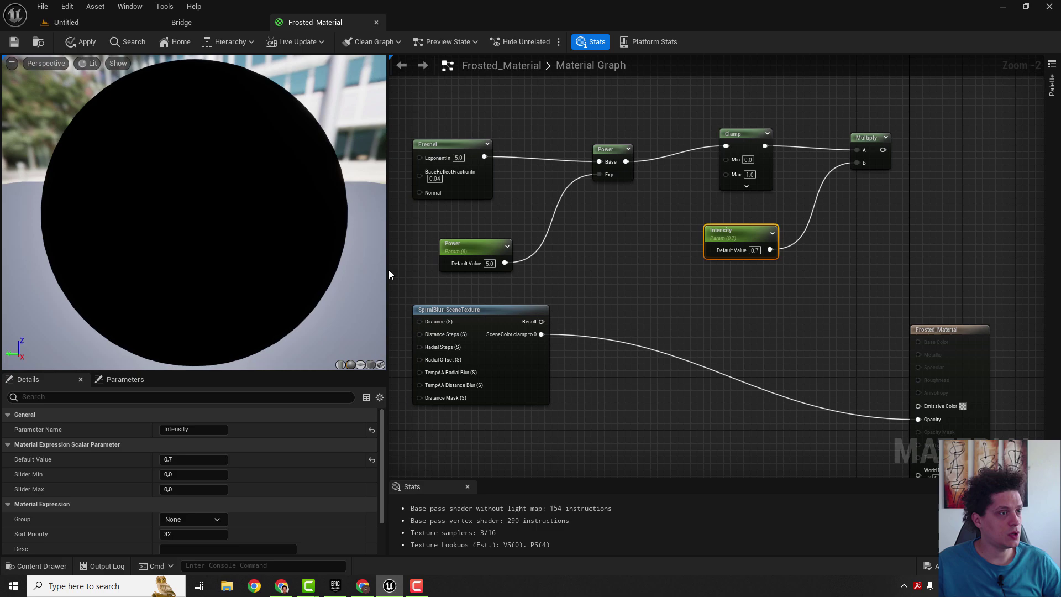
Step: Enlarge the graph area and place an Add node between the SpiralBlur-SceneTexture node and the material output
left_click_drag(389, 272, 155, 318)
right_click_drag(552, 281, 659, 255)
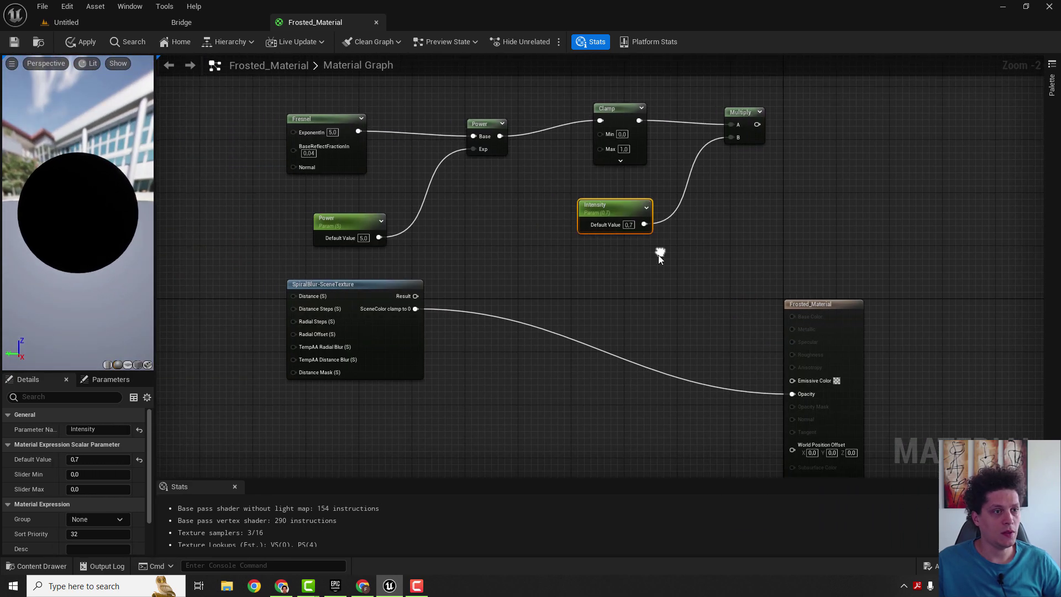
left_click(658, 280)
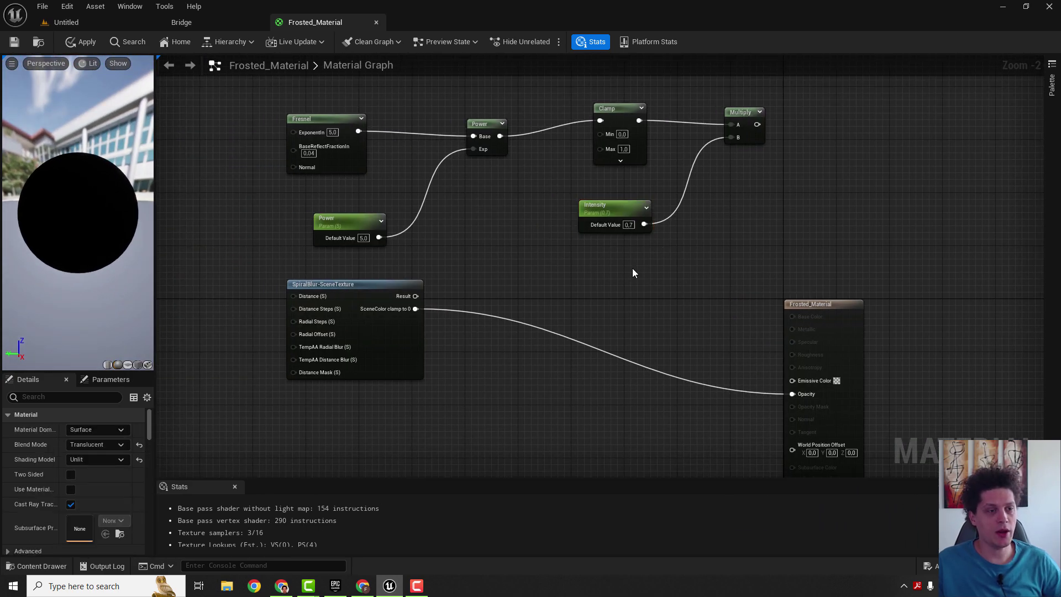
left_click(638, 275)
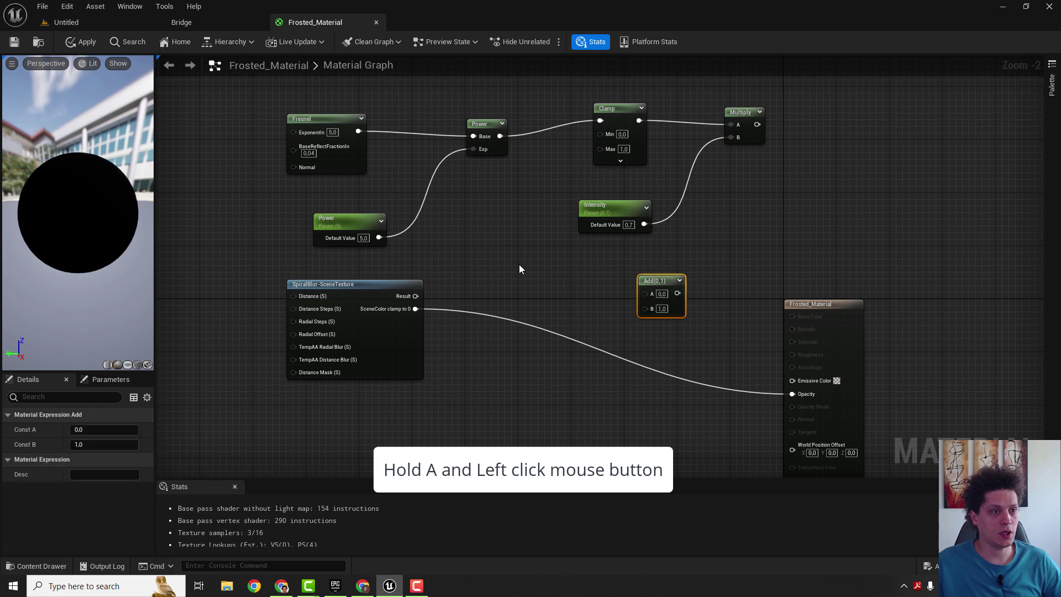
Step: Move the Fresnel, Power, Clamp, Intensity and Multiply nodes together to the left, leaving space before the Add node
left_click_drag(279, 95, 805, 240)
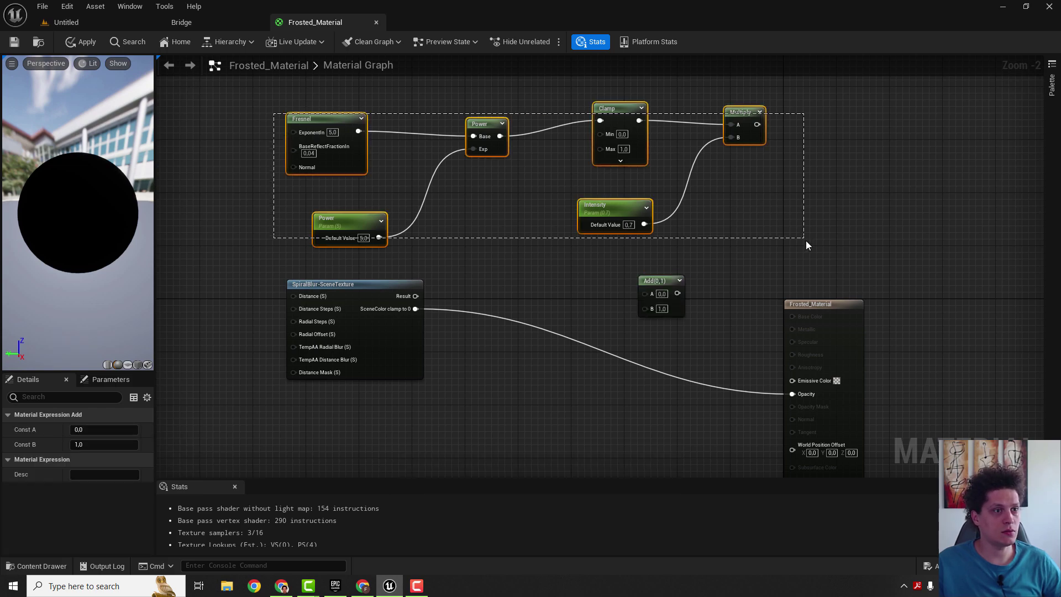
left_click_drag(589, 110, 362, 108)
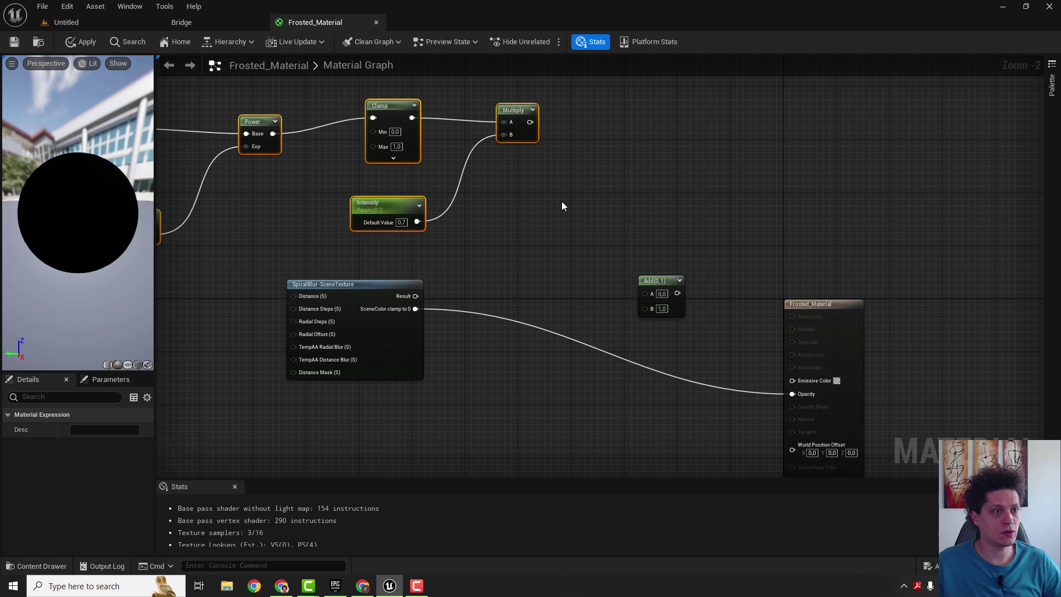
left_click(573, 147)
Step: Connect the Multiply output to Add's A, SpiralBlur-SceneTexture's Result to Add's B, and the Add output to Emissive Color; widen the preview
left_click_drag(530, 121, 645, 296)
left_click_drag(415, 296, 472, 266)
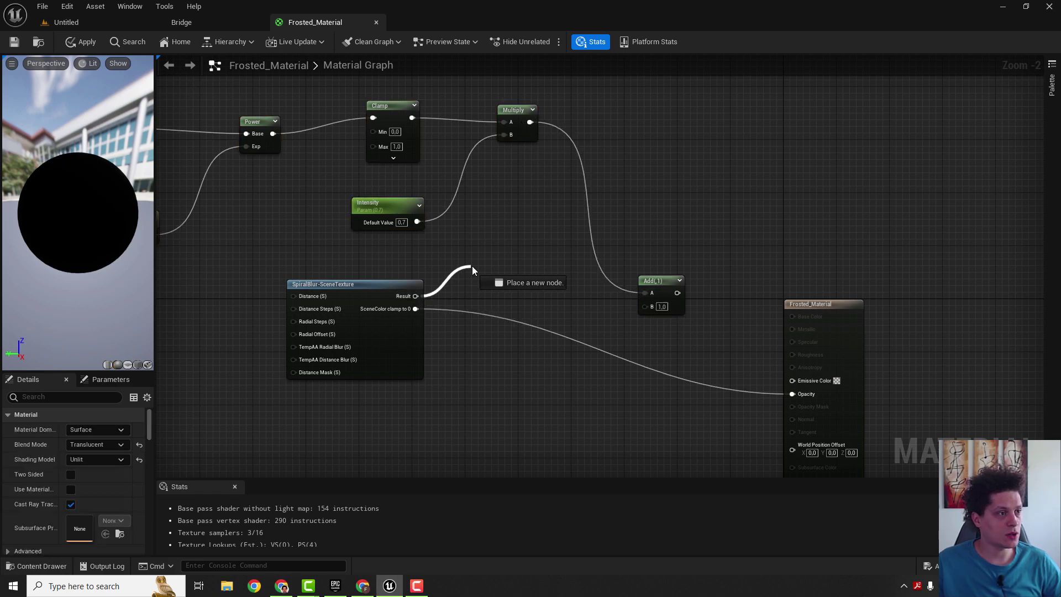
left_click_drag(652, 321, 792, 380)
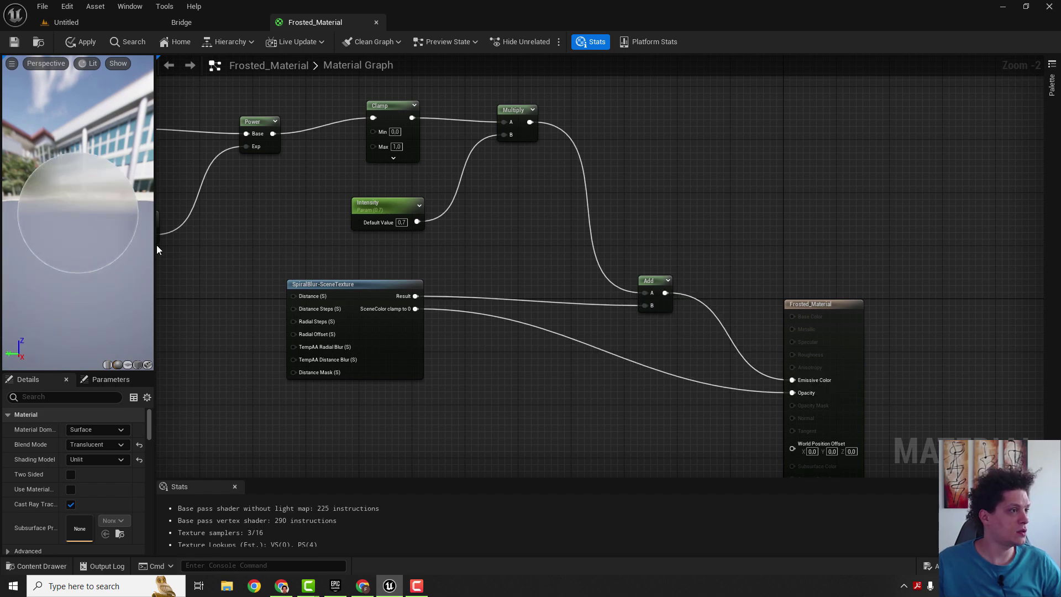
left_click_drag(156, 245, 222, 255)
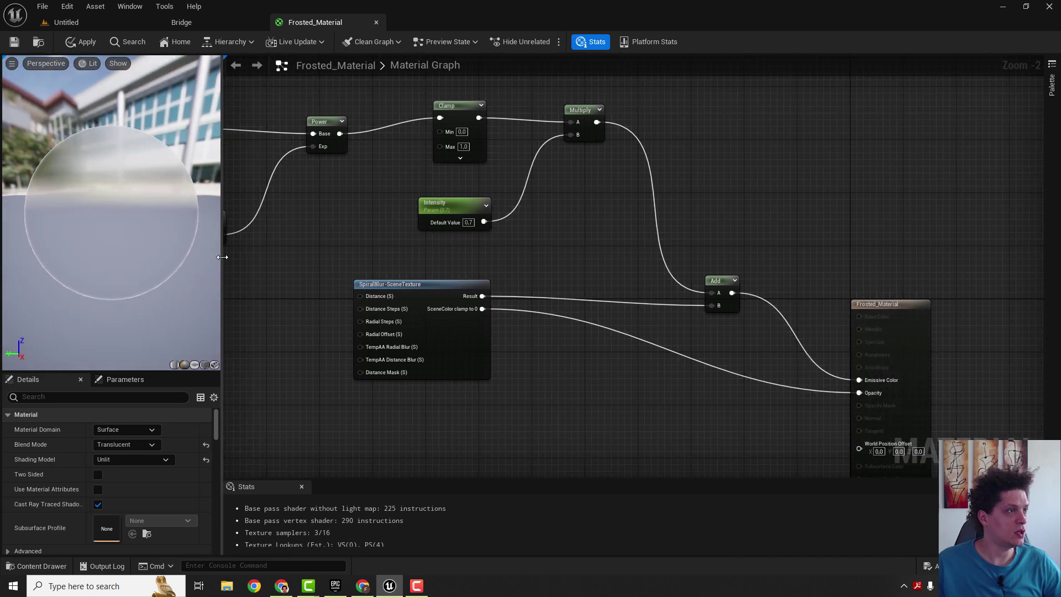
Step: Create two scalar parameters and connect them to the Distance and Distance Steps inputs of SpiralBlur-SceneTexture
right_click_drag(287, 322, 506, 269)
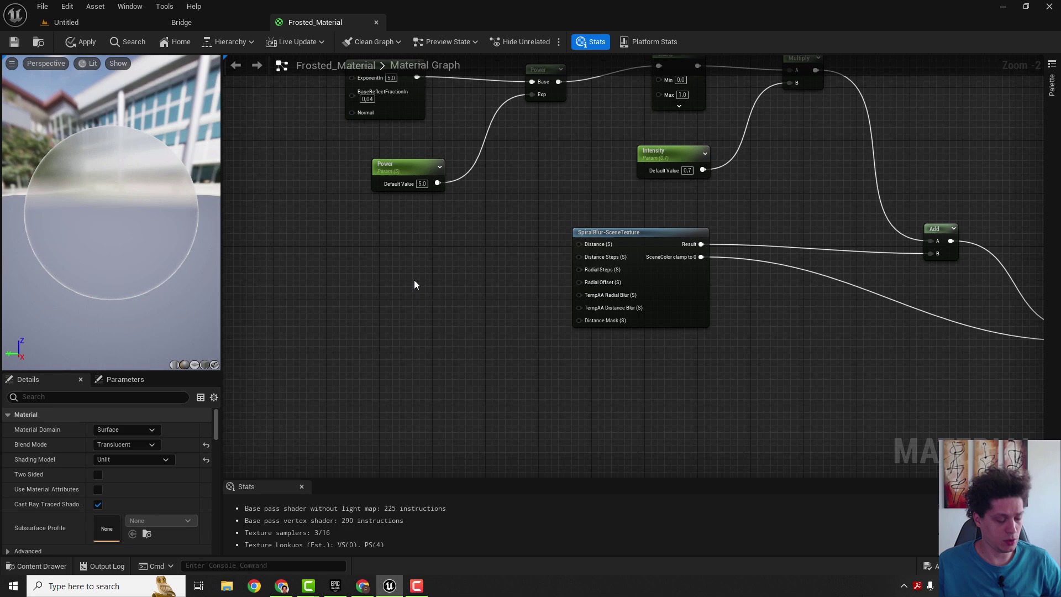
left_click(406, 247)
left_click(402, 310)
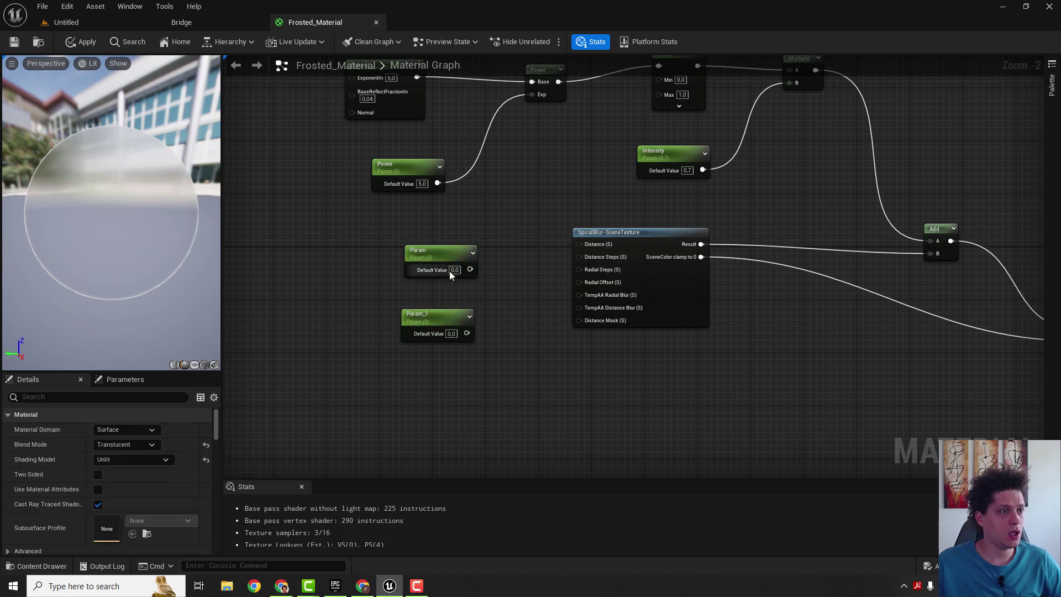
left_click_drag(469, 269, 585, 244)
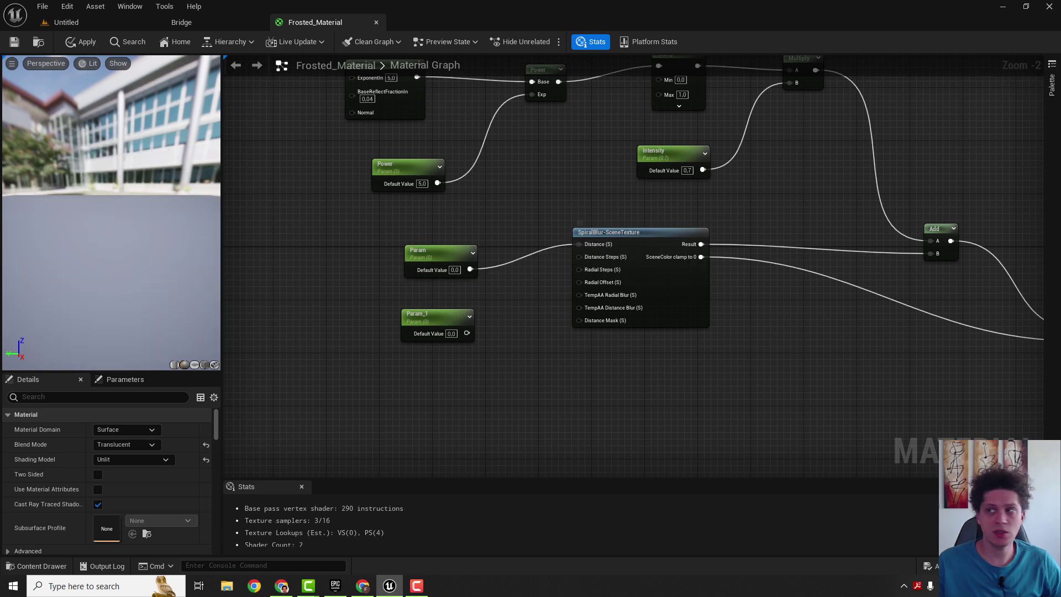
left_click_drag(466, 333, 582, 257)
Step: Rename the Distance parameter Blur INtensity and the Distance Steps parameter Blur Quality
left_click(434, 255)
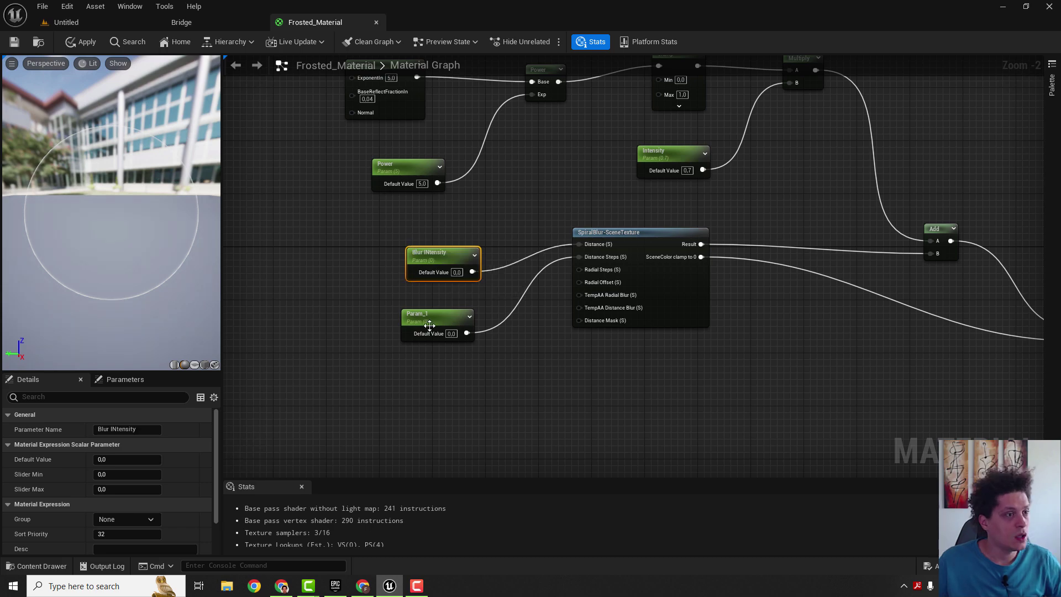
left_click(436, 324)
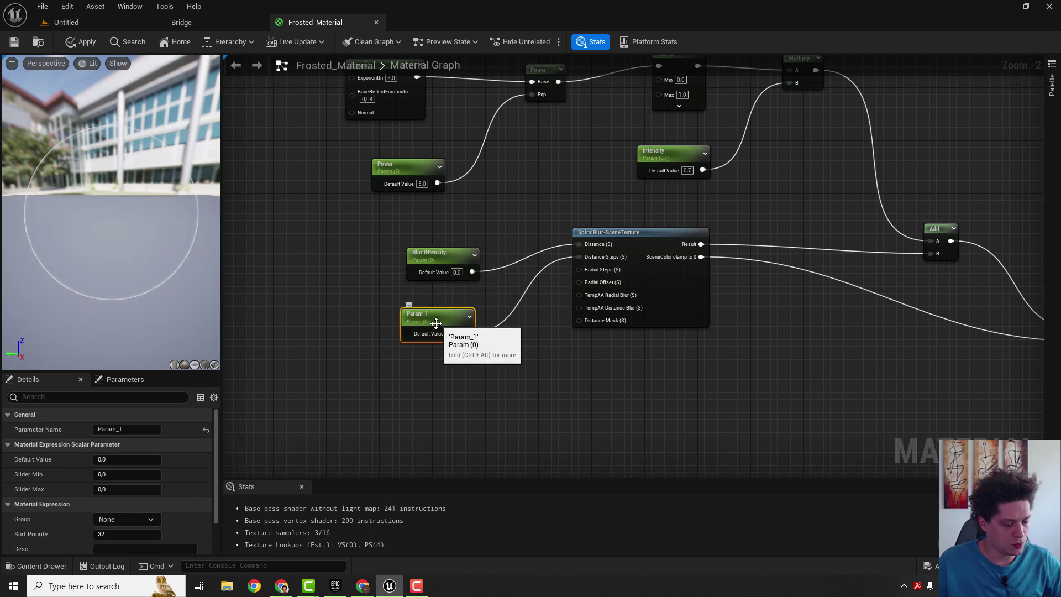
double_click(437, 323)
type("Blur Quality")
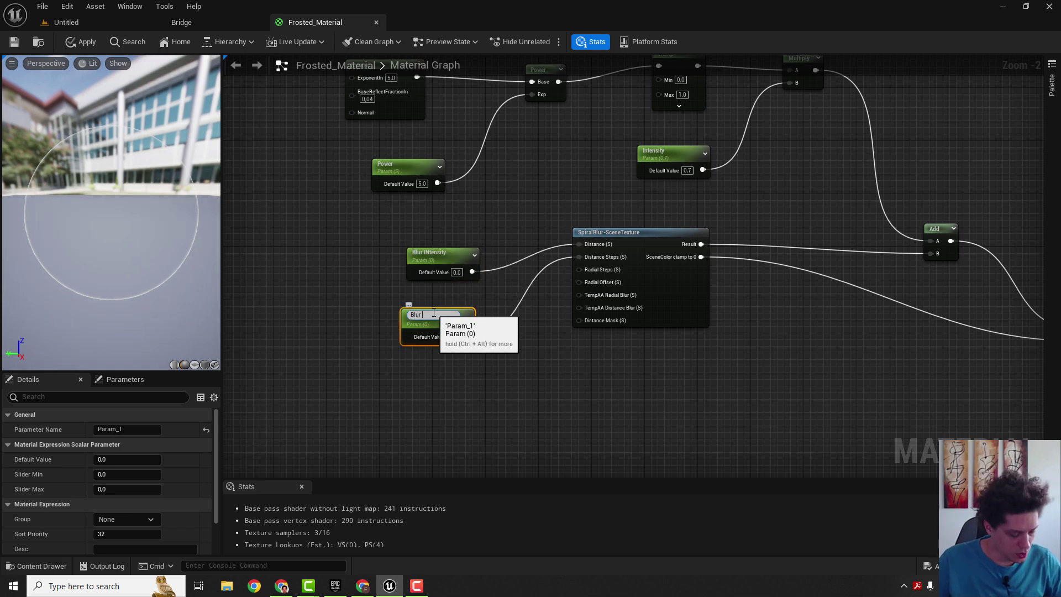
Step: Set the Blur INtensity parameter's default value to 0.02
left_click(442, 255)
left_click(121, 459)
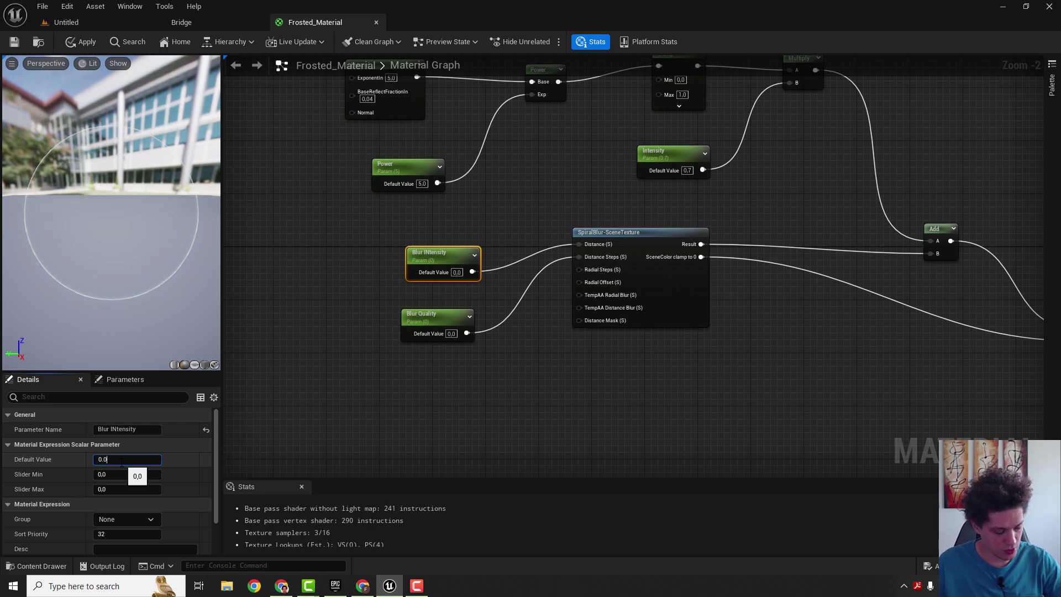
key("Return")
Step: Align the Blur Quality node under Blur INtensity, set its default value to 50 and save the material
left_click_drag(417, 320, 429, 312)
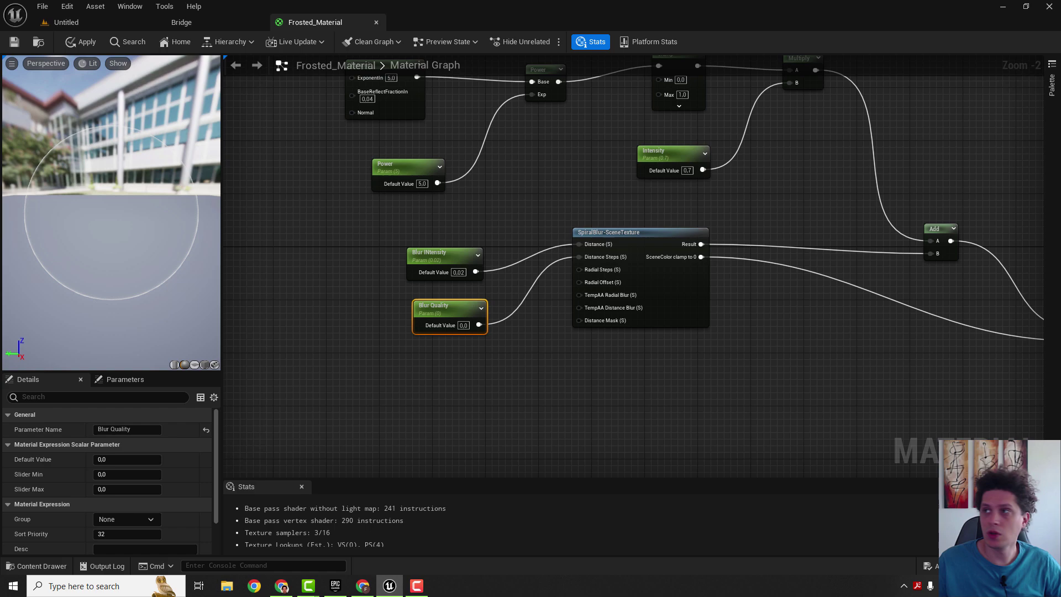
left_click(120, 462)
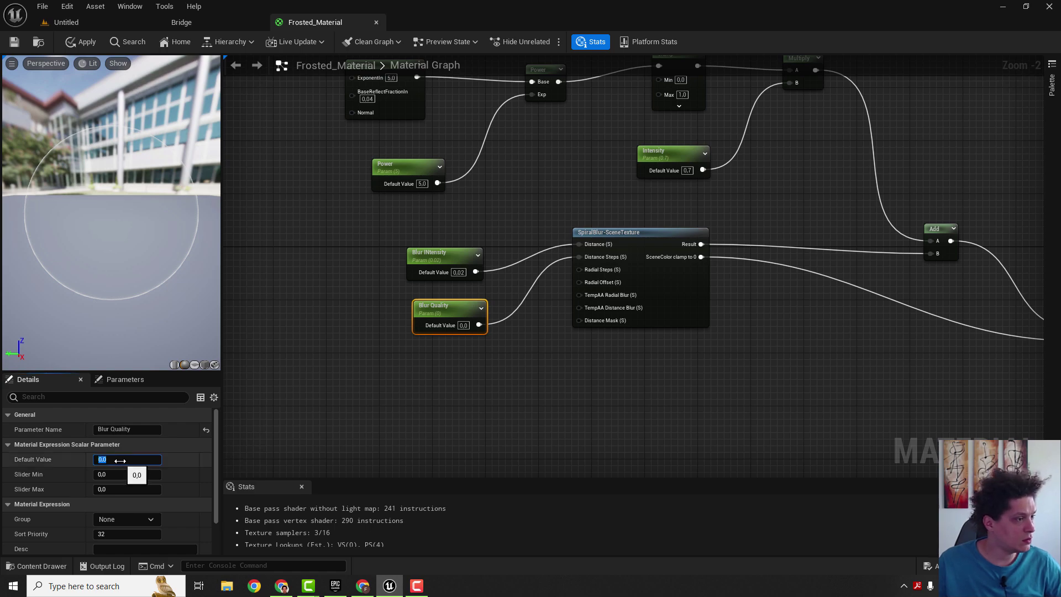
key("Return")
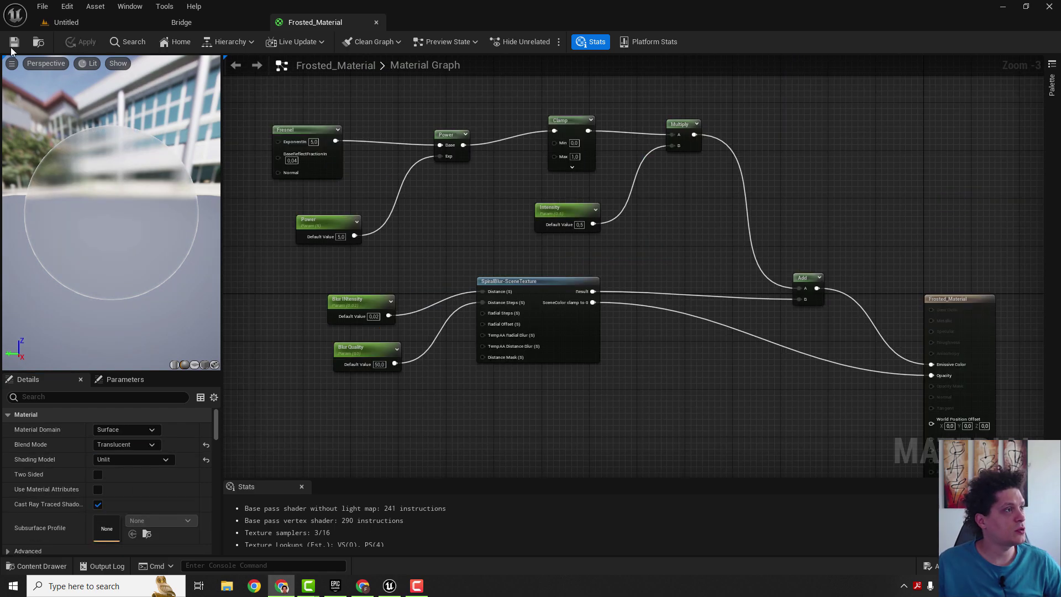
left_click(12, 47)
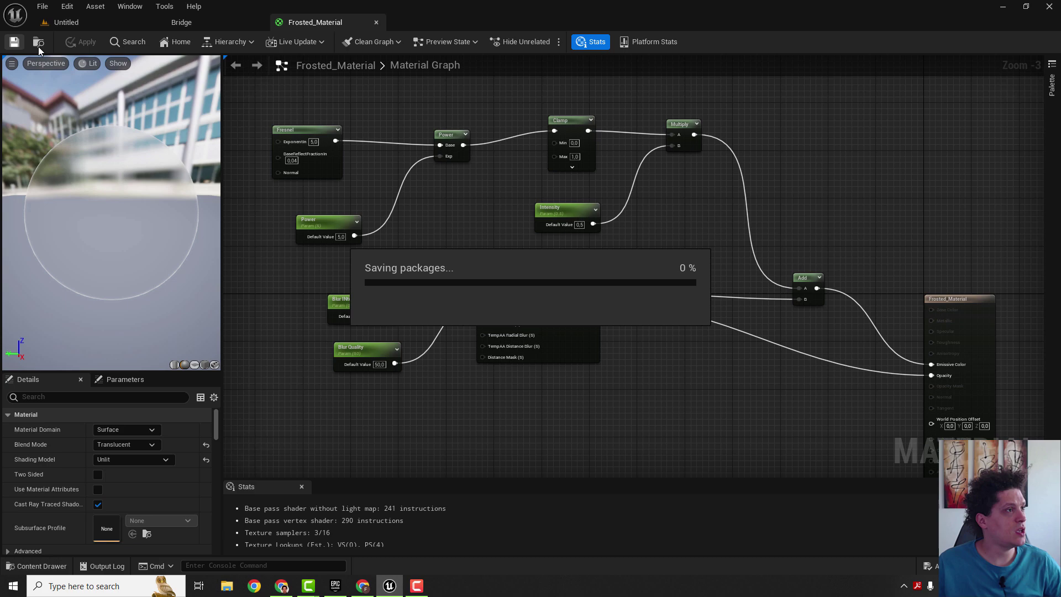
Step: Return to the Untitled level and add a basic Sphere shape to it
left_click(88, 23)
left_click(167, 42)
mouse_move(206, 150)
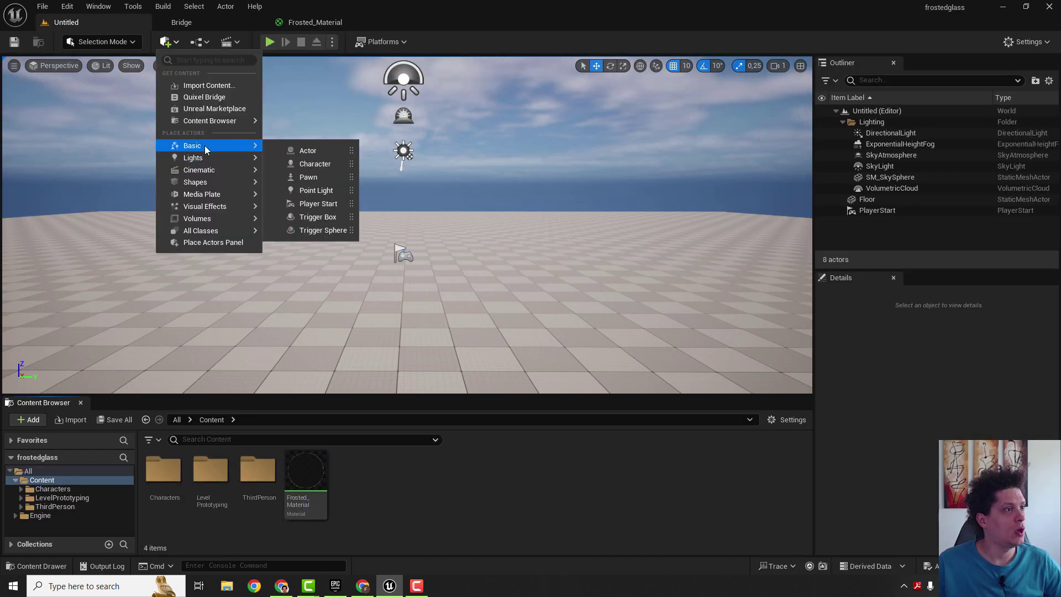
mouse_move(203, 184)
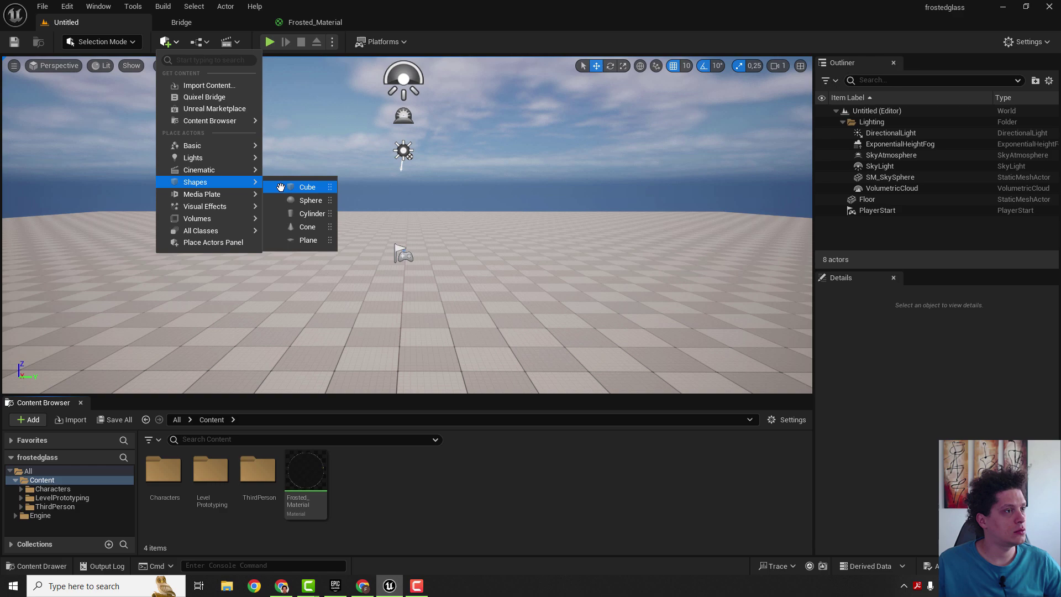
left_click(311, 200)
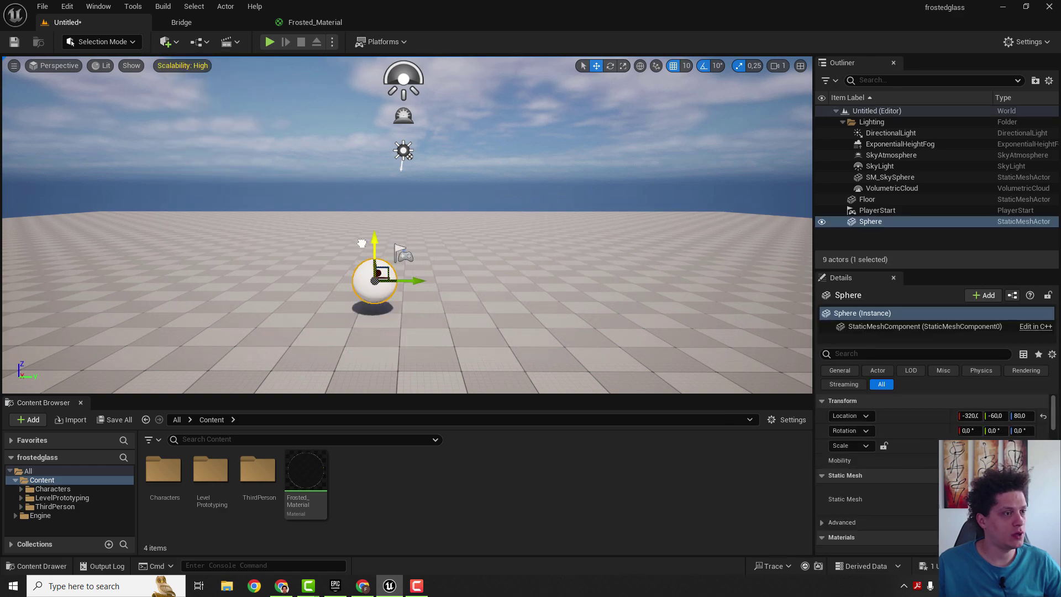
Step: Apply Frosted_Material from the Content folder to the sphere in the level
scroll(360, 258, "up", 5)
left_click(305, 472)
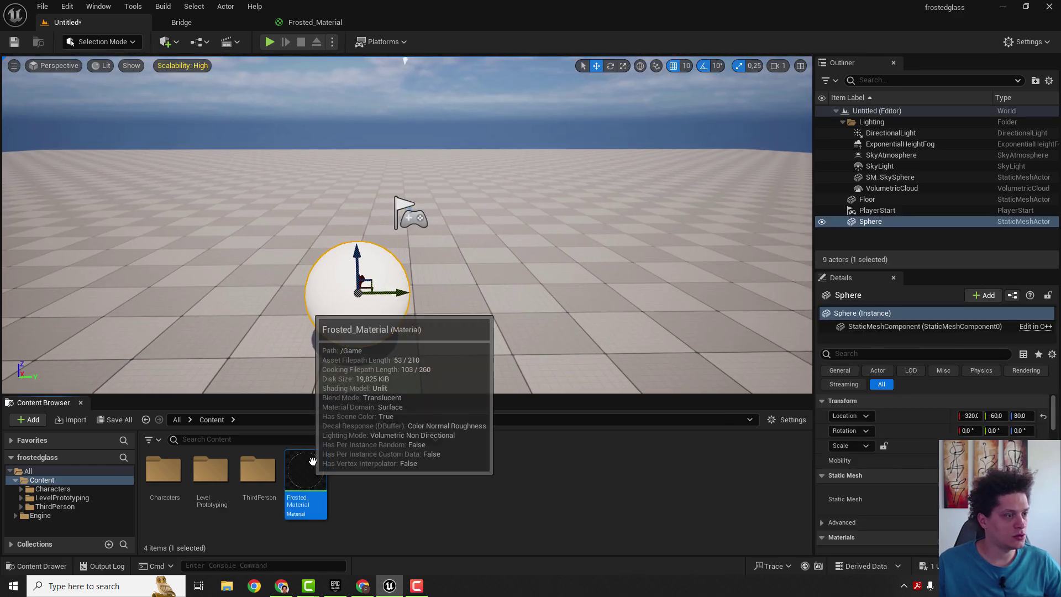
left_click_drag(306, 472, 342, 315)
Step: Examine the frosted glass effect on the sphere up close from different positions in the level
key("w")
mouse_move(383, 306)
right_mouse_down()
mouse_move(384, 257)
mouse_move(353, 270)
mouse_move(353, 326)
mouse_move(360, 265)
mouse_move(368, 310)
right_mouse_up()
key("q")
key("d")
key("s")
key("w")
scroll(362, 304, "down", 1)
key("w")
key("s")
key("w")
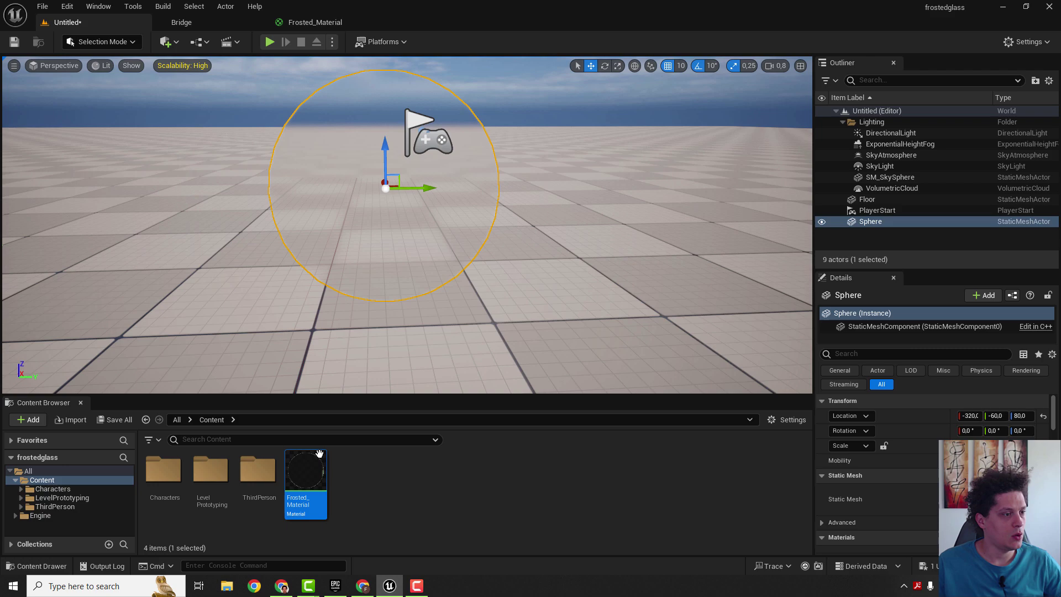
Step: Create a material instance from Frosted_Material, keep its default name and apply it to the sphere
left_click(305, 469)
right_click(304, 469)
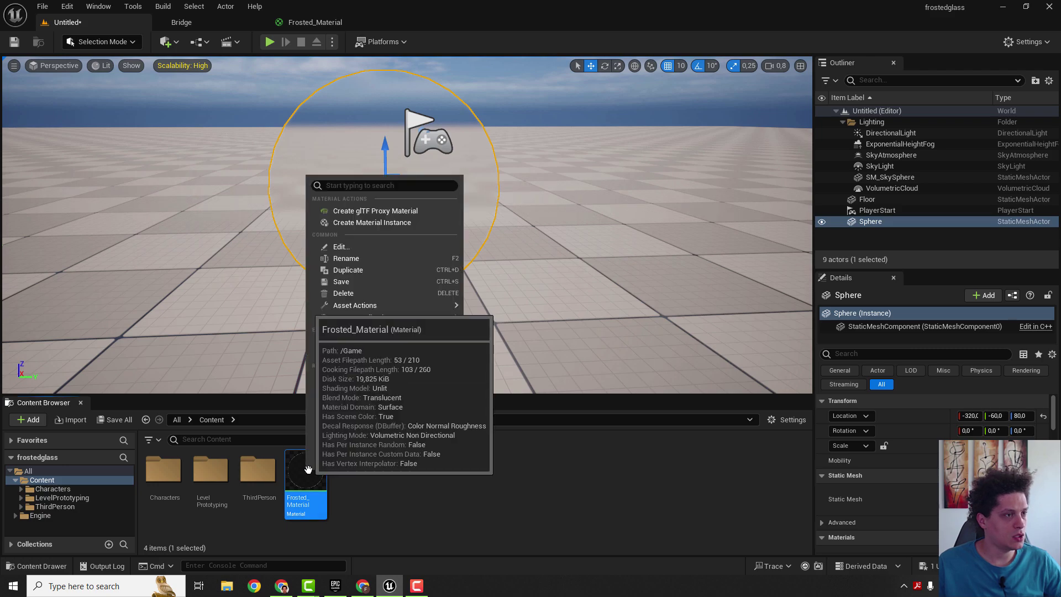
left_click(374, 222)
key("Return")
left_click_drag(353, 469, 317, 225)
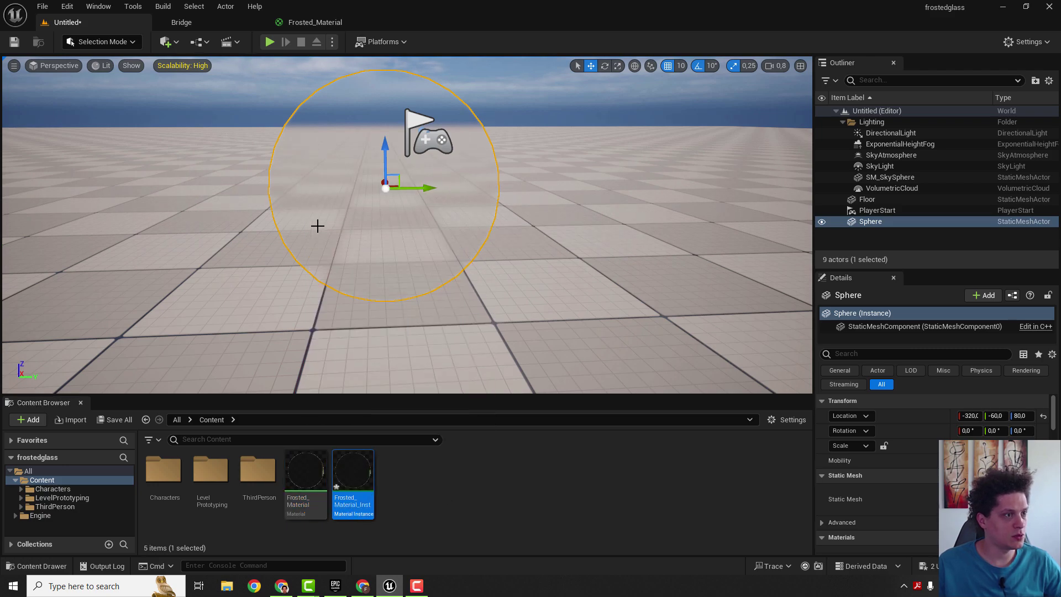
Step: Open the material instance, expand its global scalar parameters and float its editor as a separate window beside the sphere in the level
double_click(353, 476)
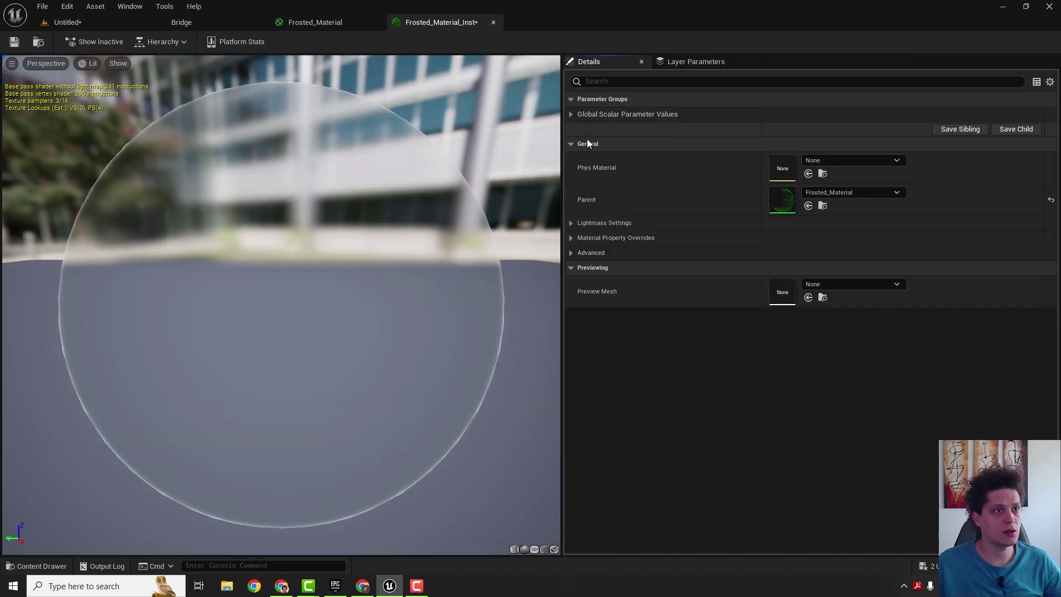
left_click(571, 116)
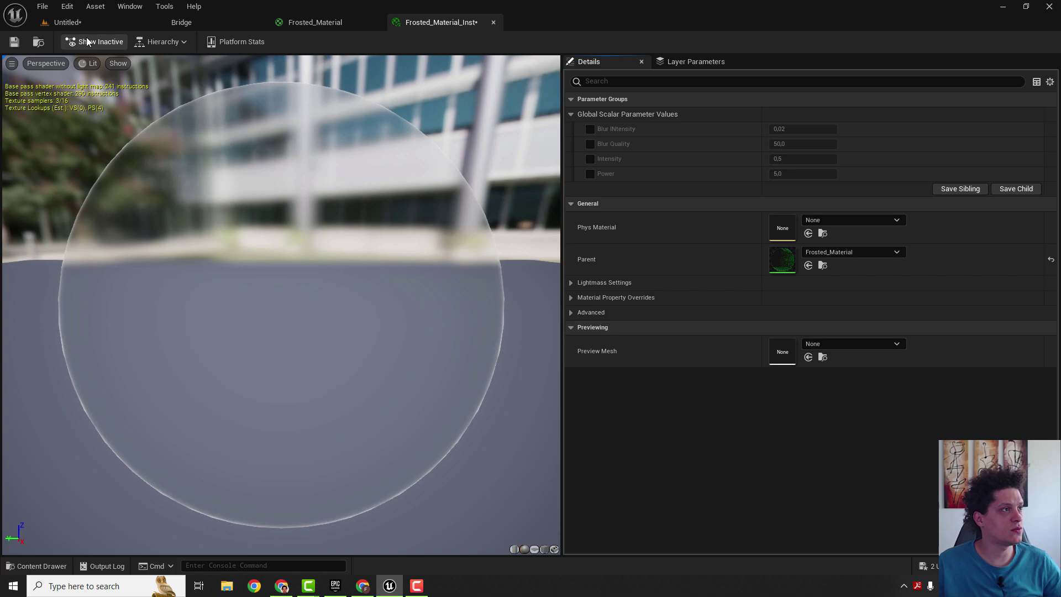
left_click(66, 22)
left_click_drag(458, 23, 80, 48)
left_click(67, 22)
left_click_drag(376, 137, 798, 109)
Step: Override all four scalar parameters: Blur INtensity 0.052, Blur Quality about 107.9, Intensity about 0.68 and Power about 5.54
left_click(817, 224)
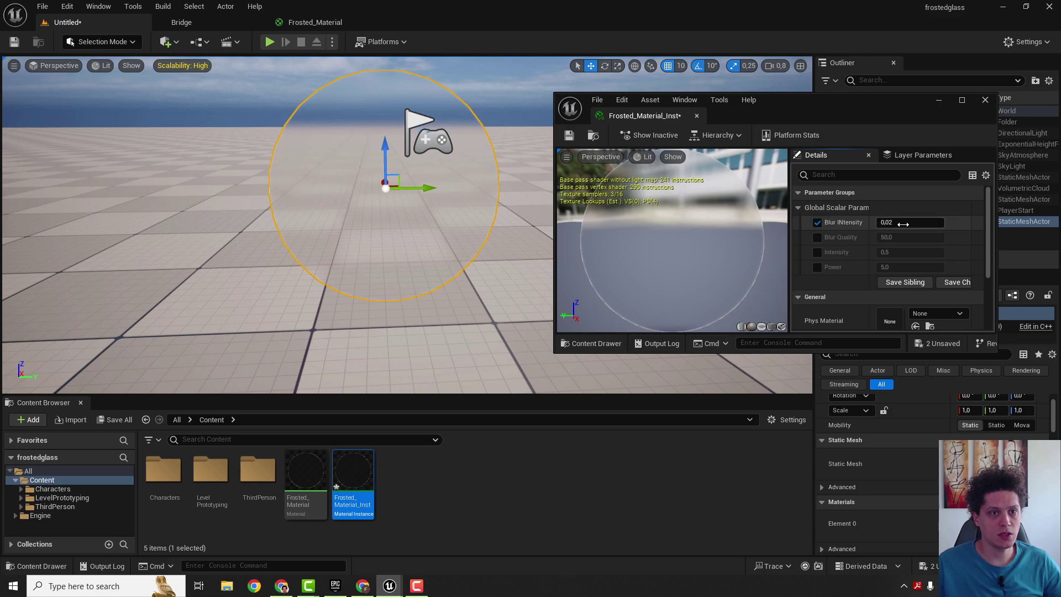
mouse_move(902, 223)
left_mouse_down()
mouse_move(928, 223)
mouse_move(908, 223)
left_mouse_up()
left_click(816, 237)
left_click(816, 251)
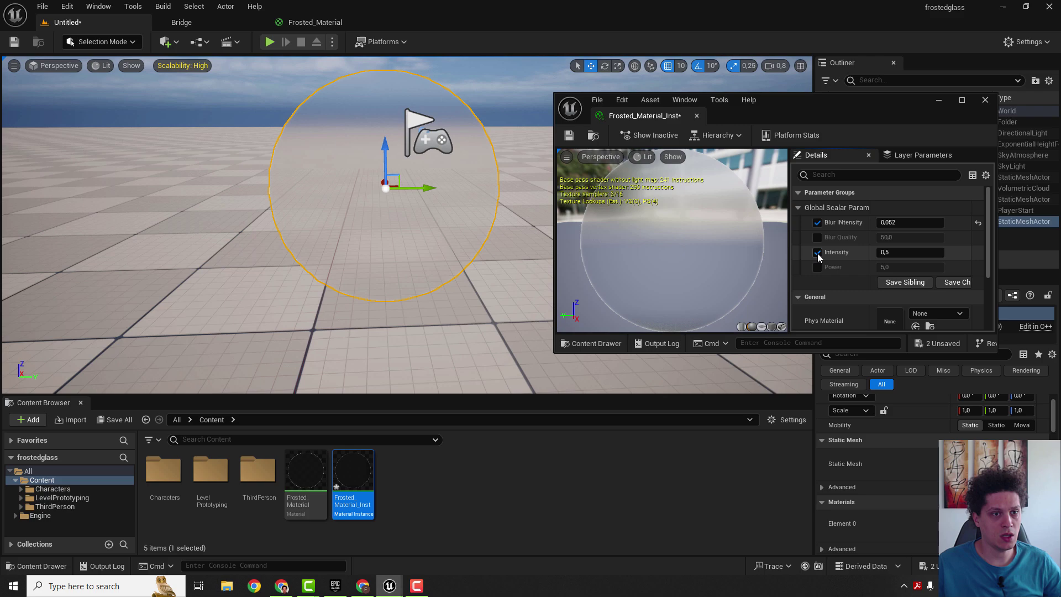
left_click(817, 267)
left_click_drag(887, 238, 890, 267)
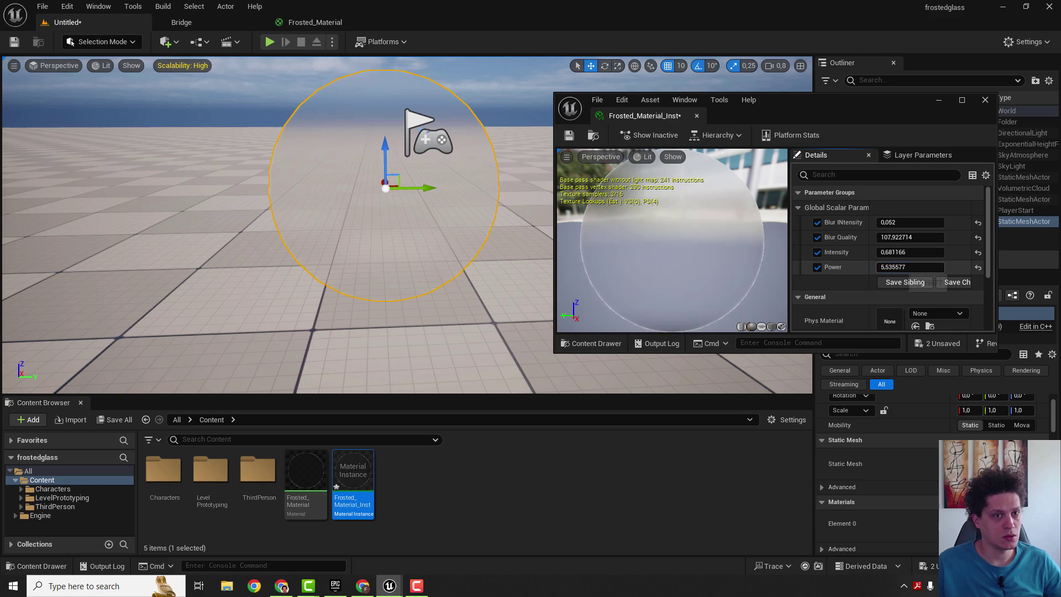
mouse_move(437, 220)
right_mouse_down()
mouse_move(415, 211)
mouse_move(481, 207)
mouse_move(443, 207)
right_mouse_up()
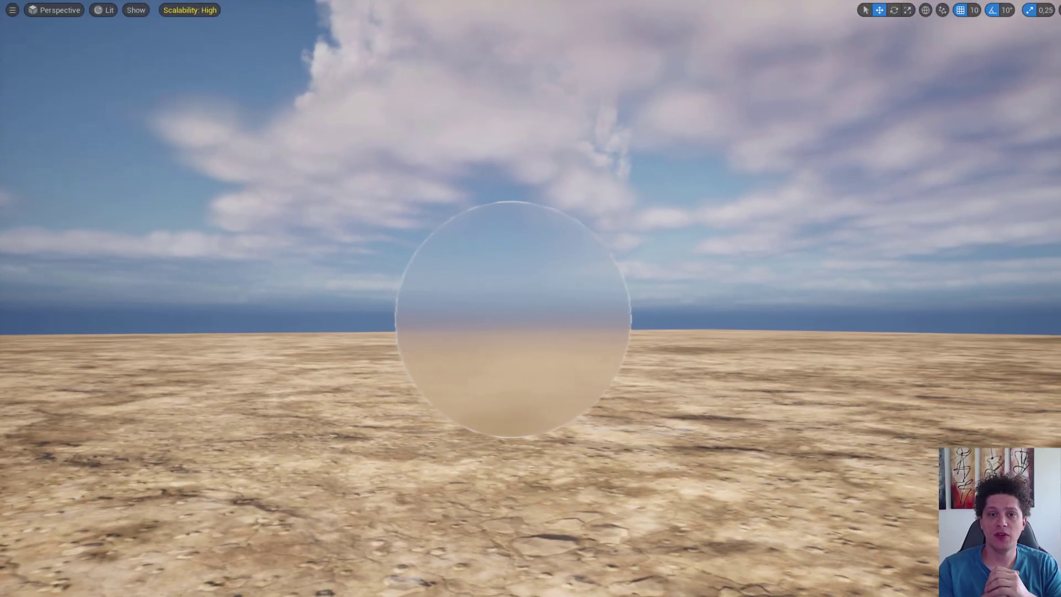
right_click_drag(530, 298, 572, 296)
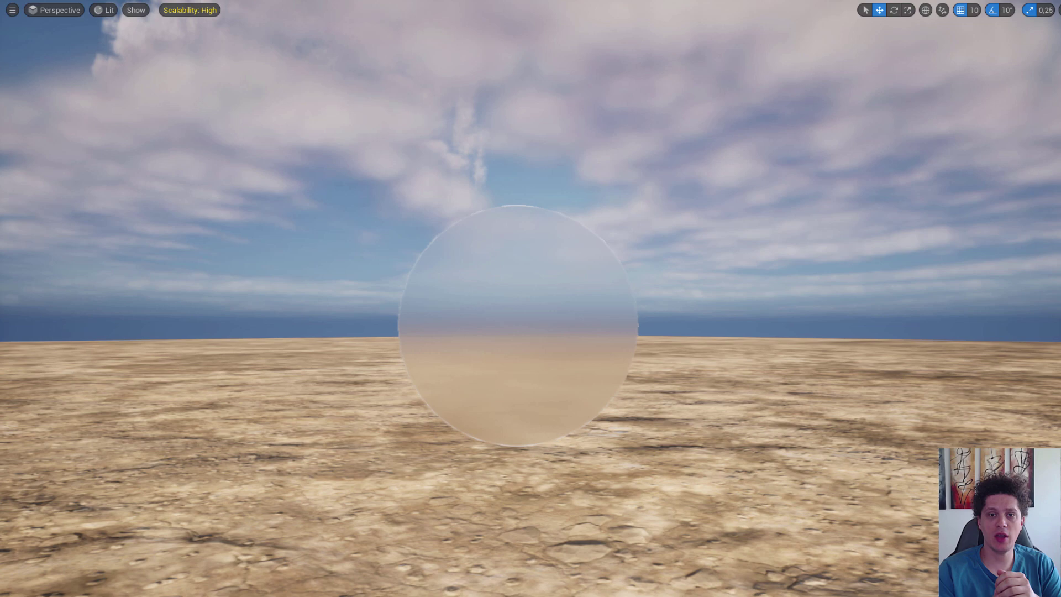